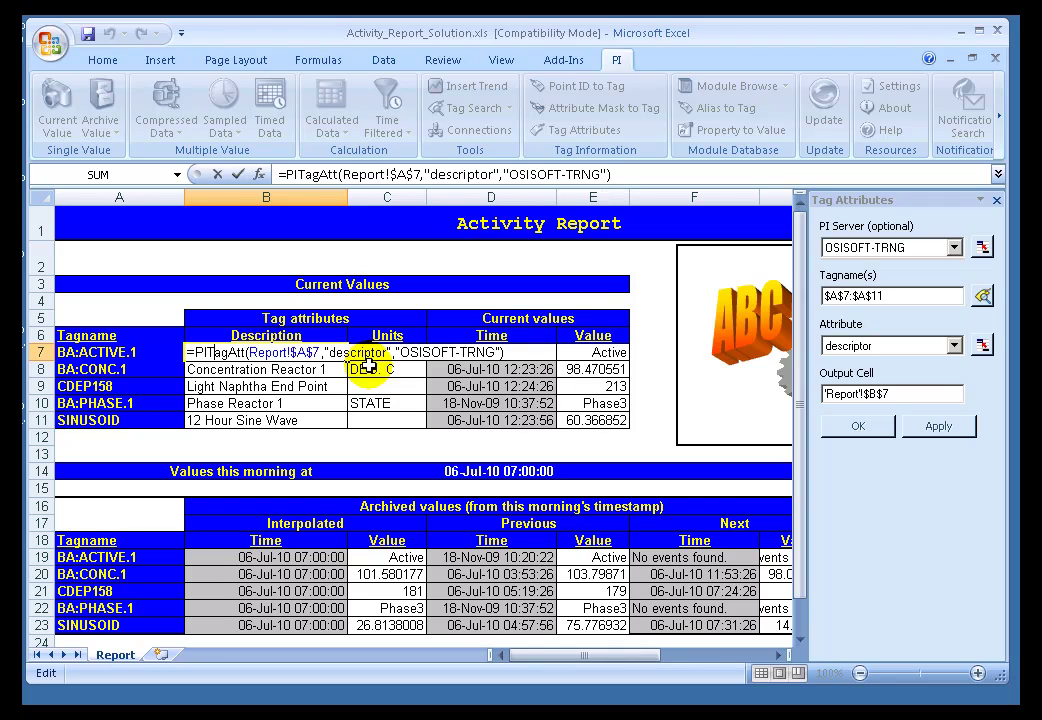
Step: Confirm the tag descriptor formula in B7 of the Report sheet as an array formula
key(ctrl+shift+Return)
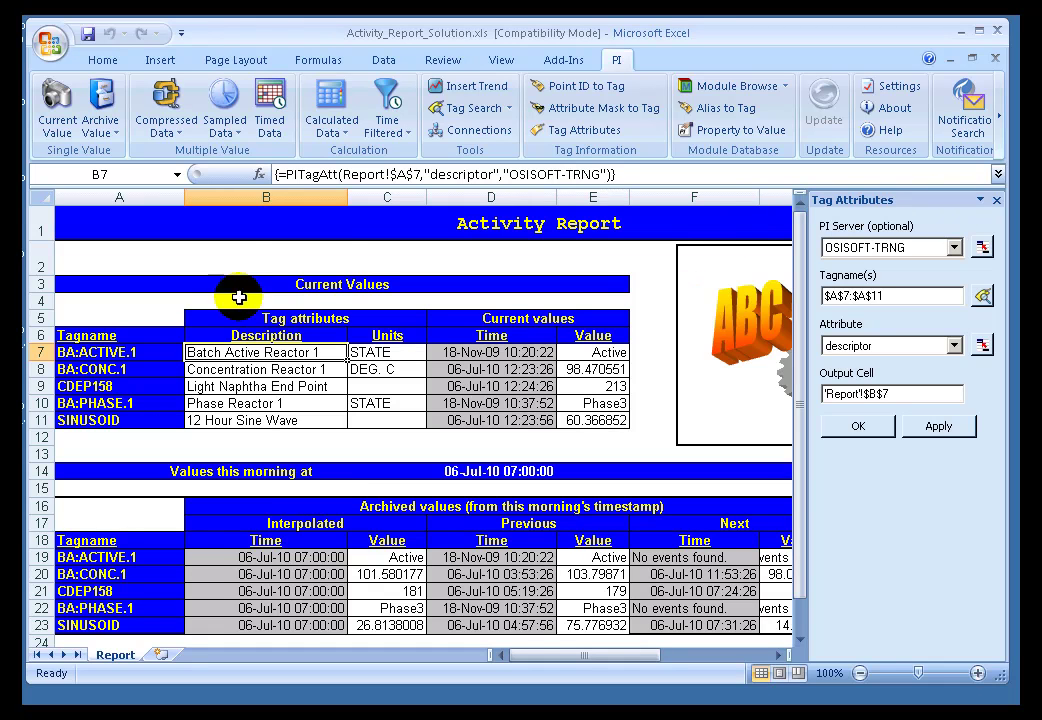
click(226, 255)
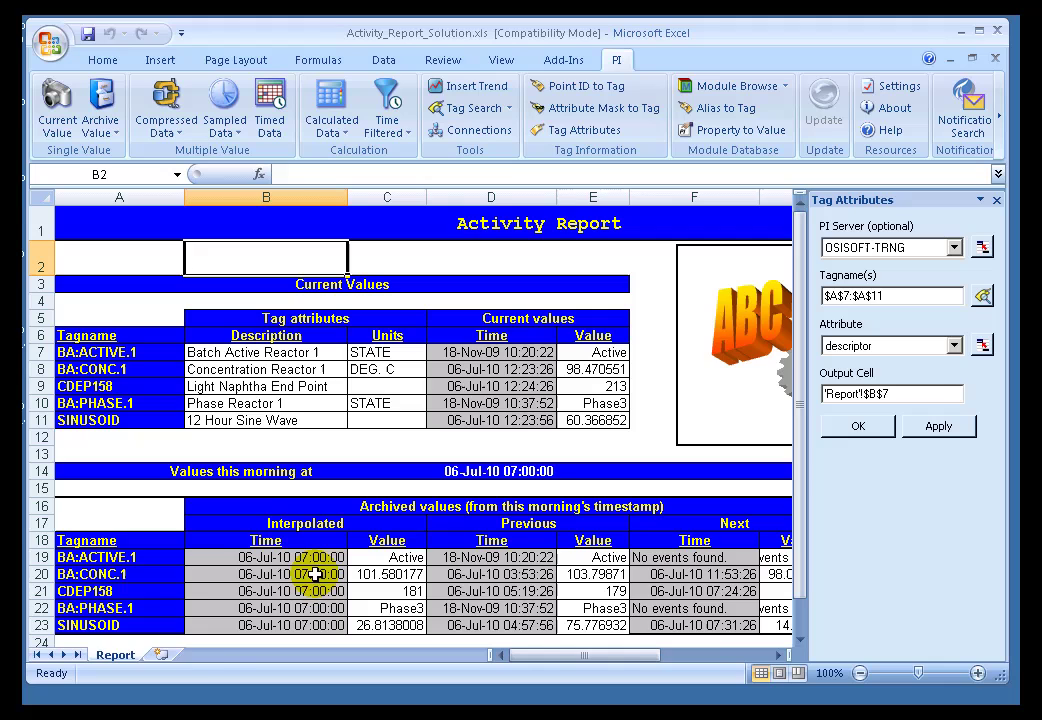
Step: Add a new worksheet without the Tag Attributes pane and enter the tag name sinusoid in B4
click(160, 655)
click(163, 232)
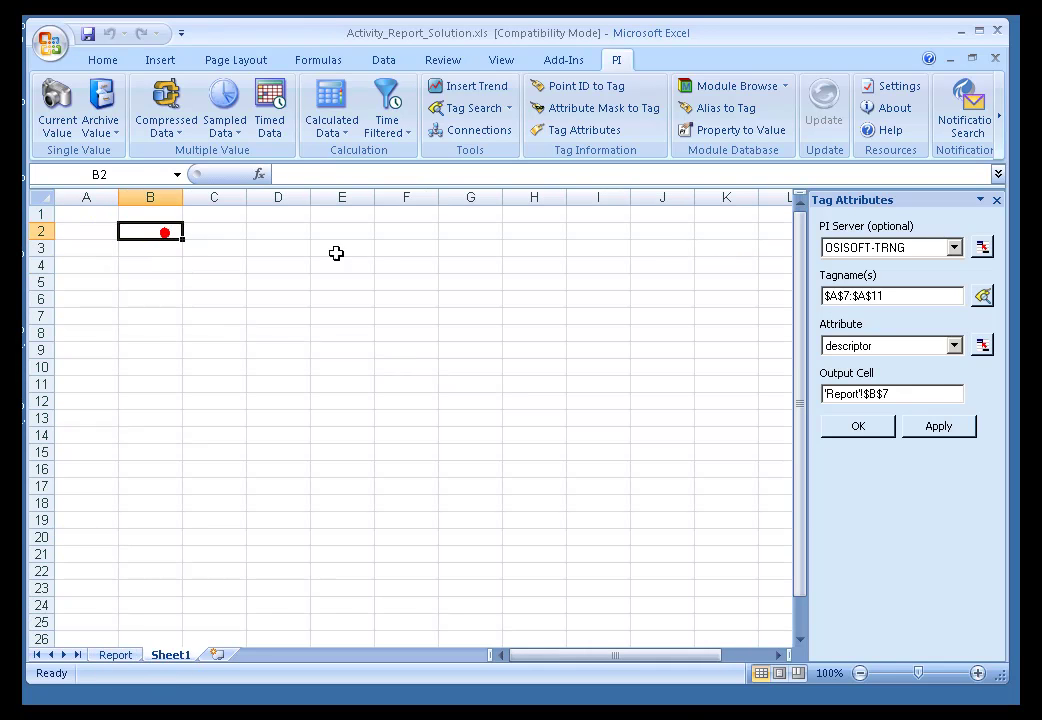
click(996, 200)
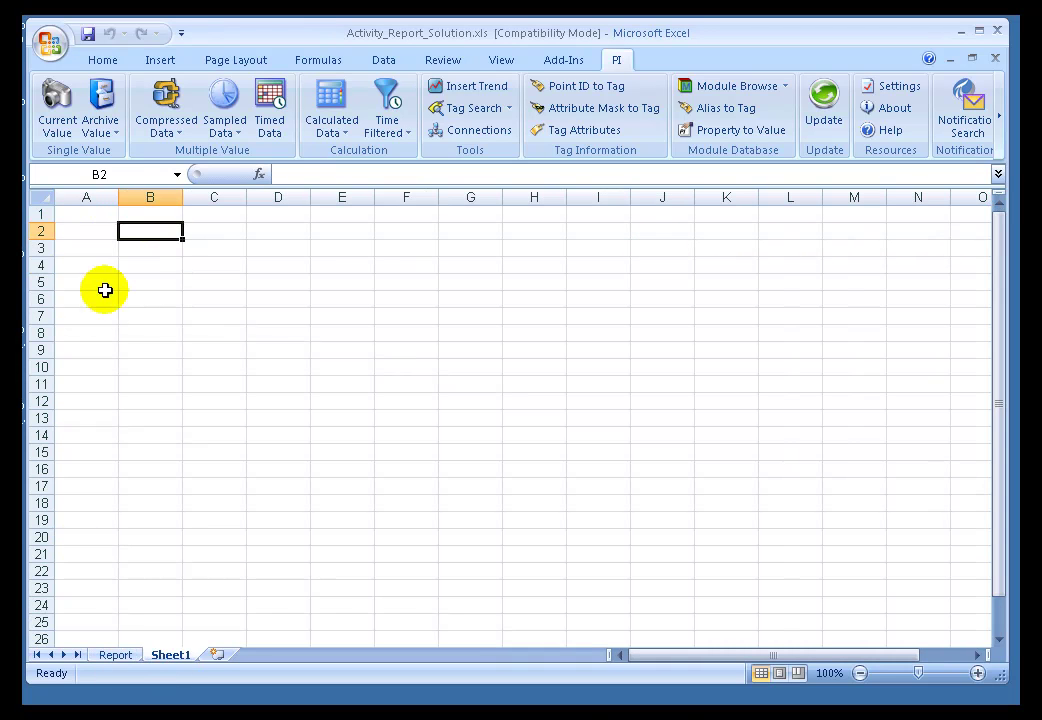
click(150, 265)
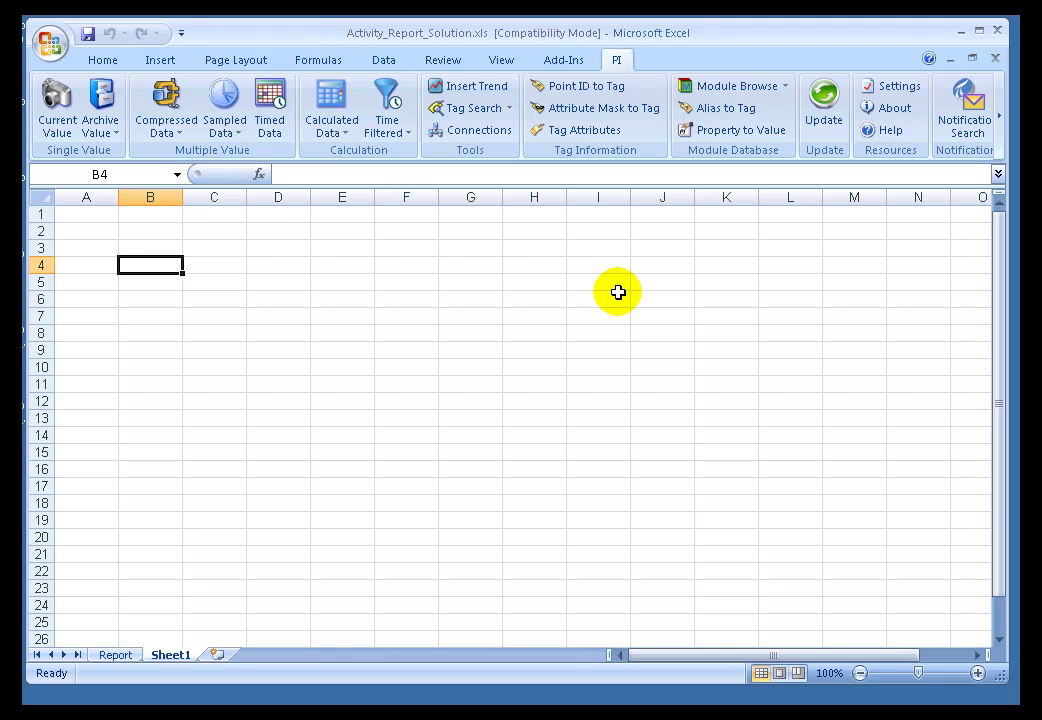
text(sinusoid)
key(Return)
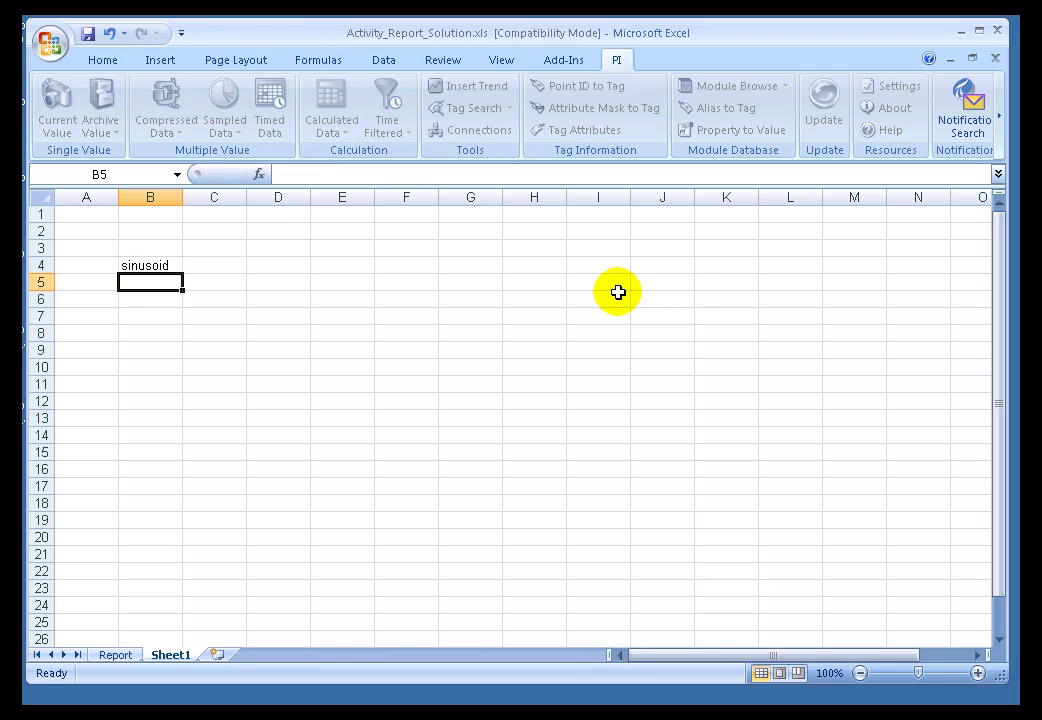
Step: Insert the PI current value of the tag in B4 into C4, with the time at left
key(alt+v)
text(z133)
key(Return)
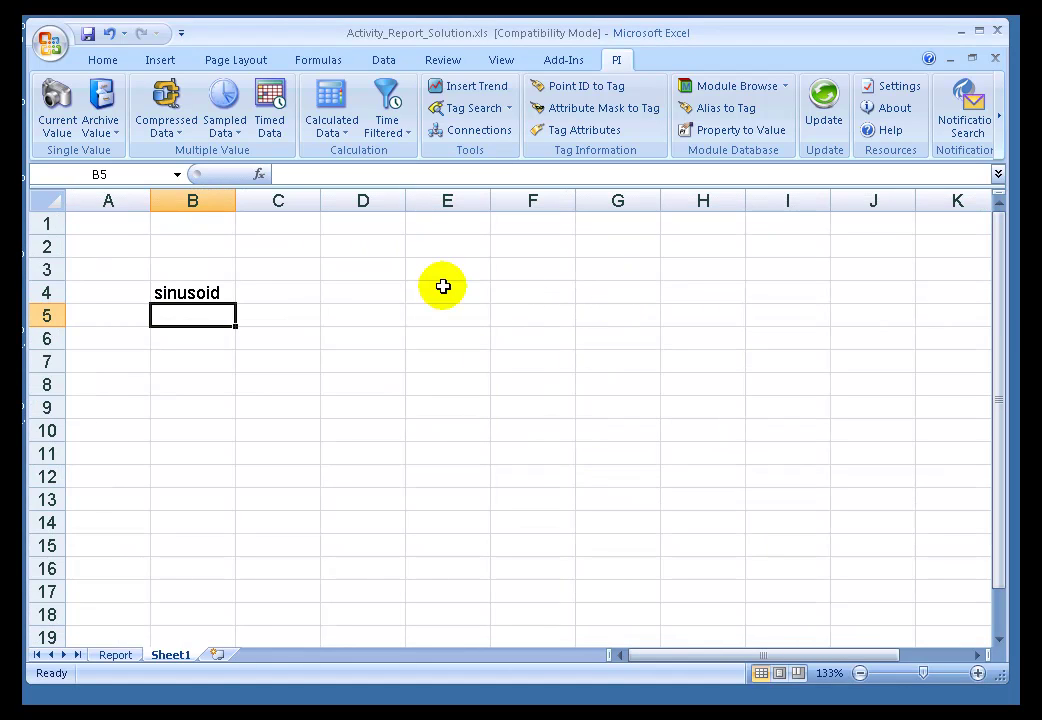
click(290, 294)
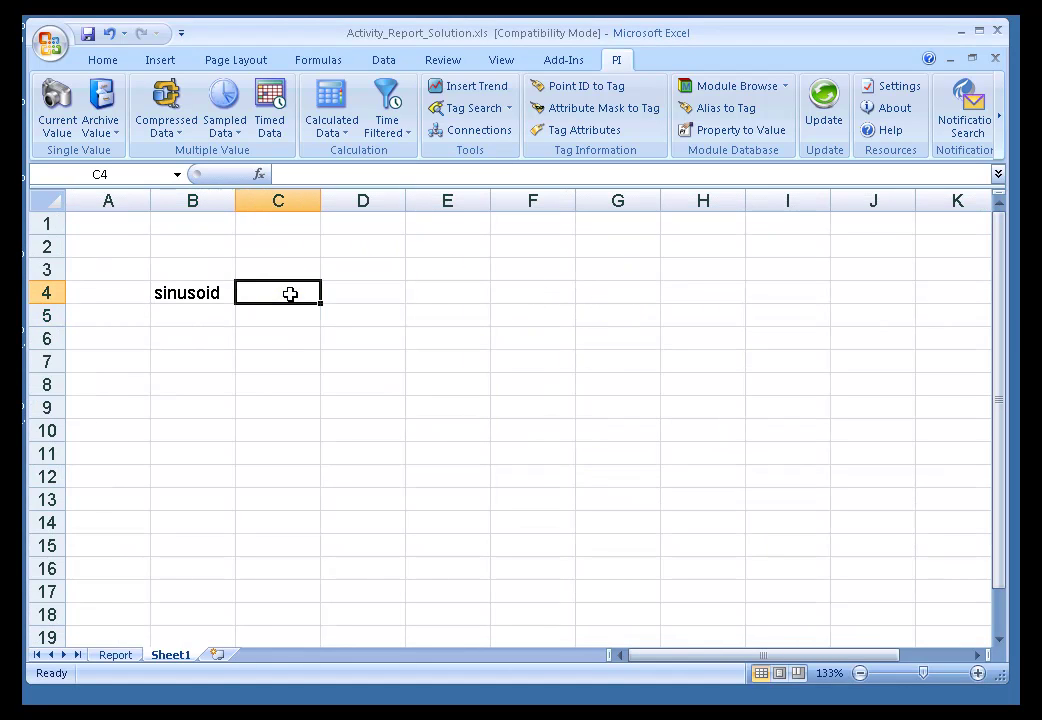
click(58, 106)
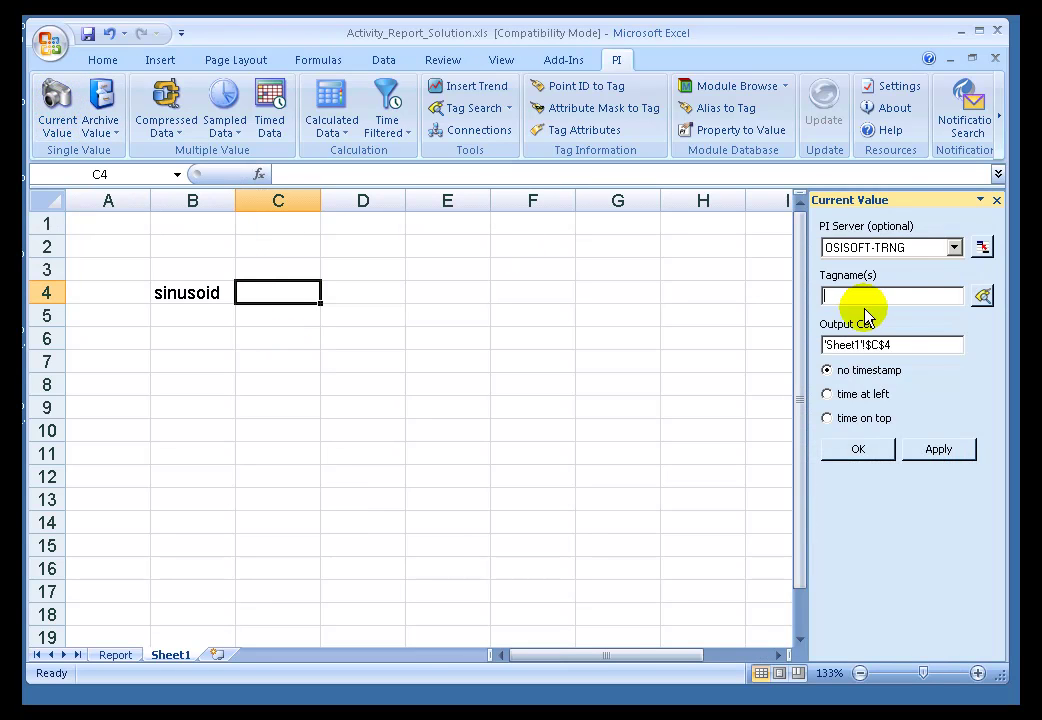
click(851, 295)
click(193, 293)
click(827, 394)
click(858, 449)
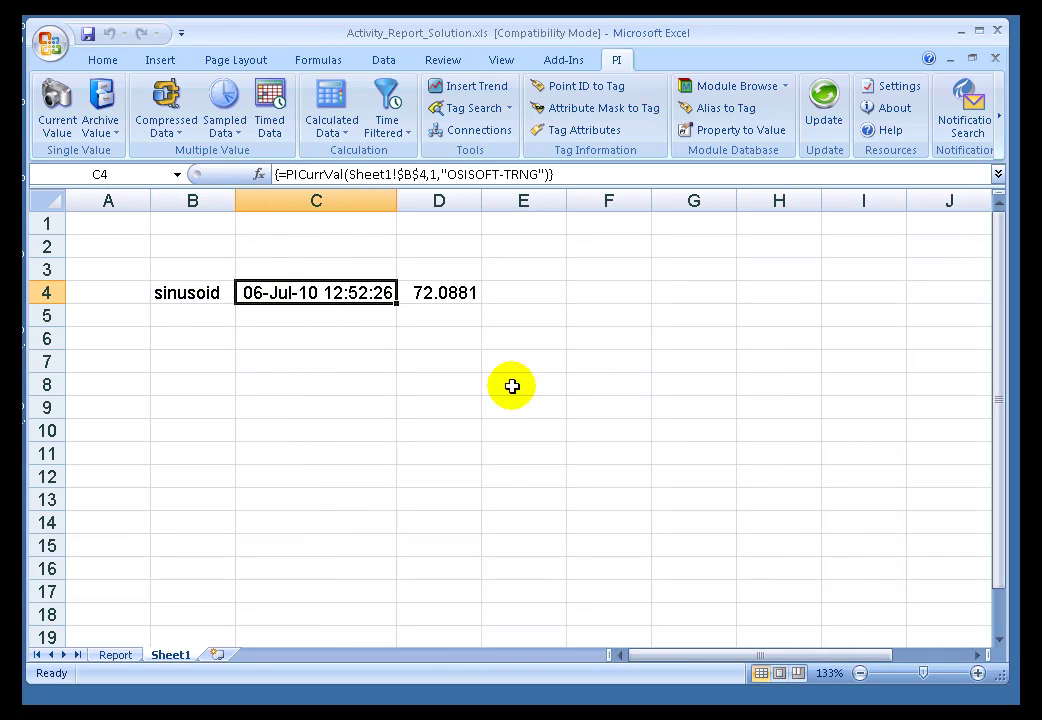
Step: Examine the PICurrVal array formula in C4, including its function name and tag cell reference, keeping it as an array
click(440, 290)
click(369, 297)
click(442, 269)
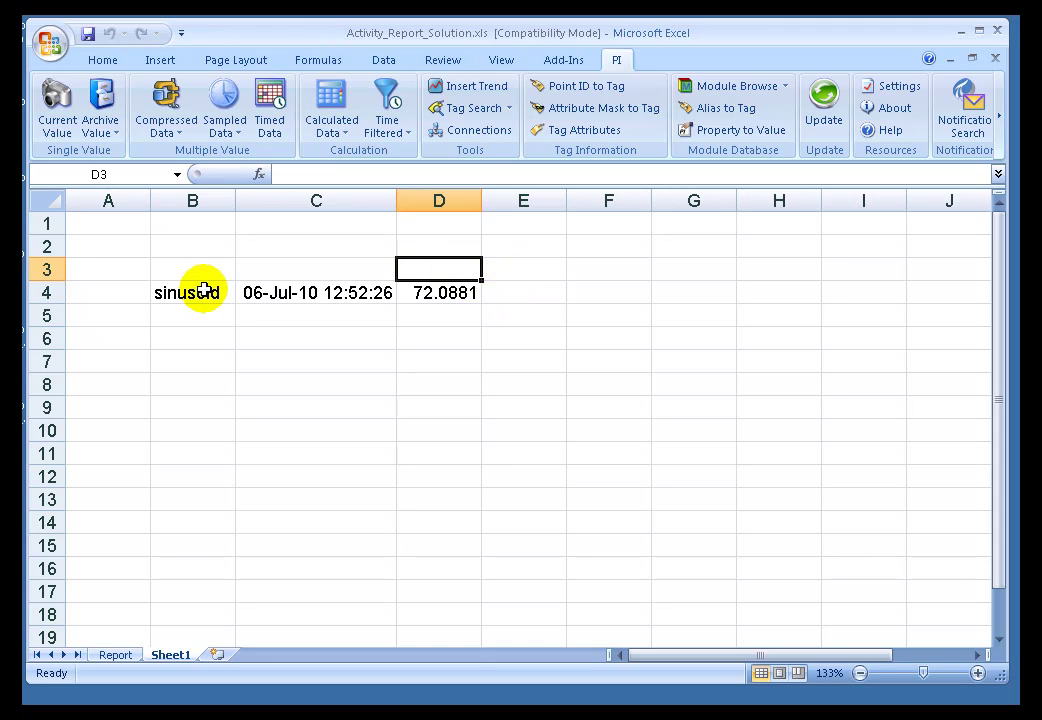
click(276, 293)
double_click(276, 293)
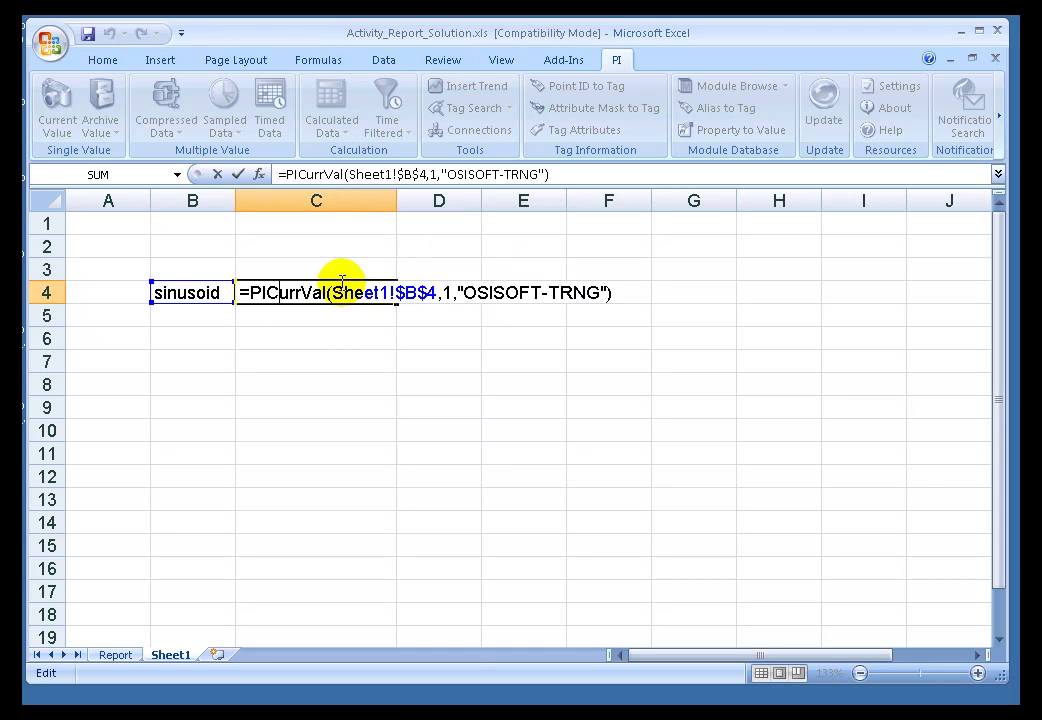
drag(328, 294, 240, 294)
drag(331, 296, 430, 293)
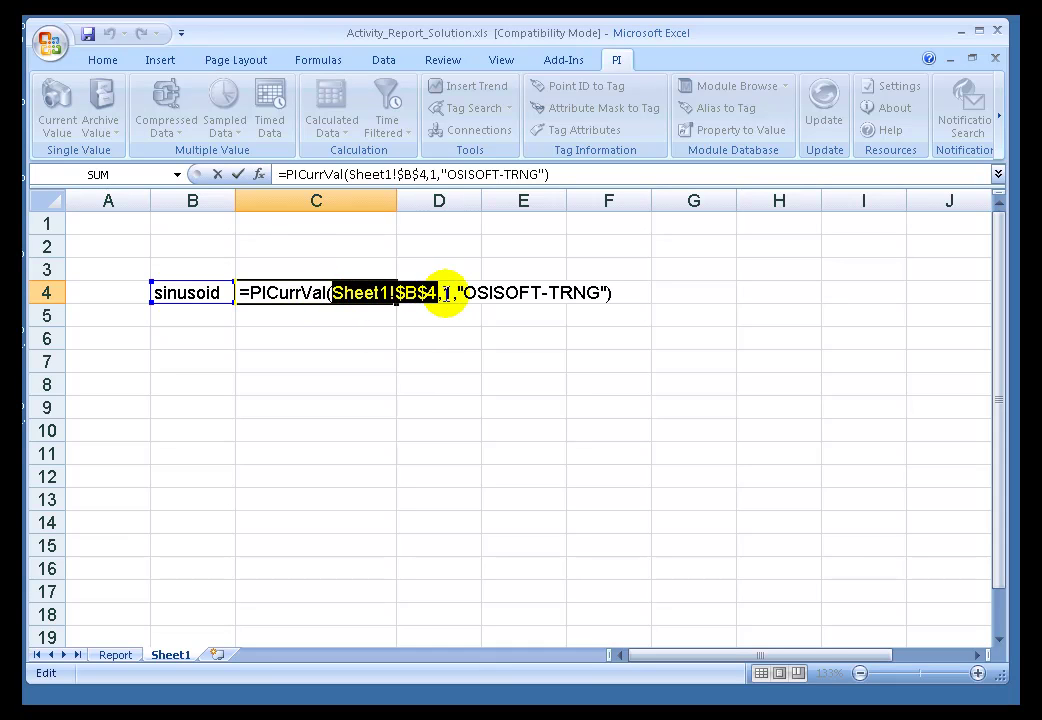
key(ctrl+shift+Return)
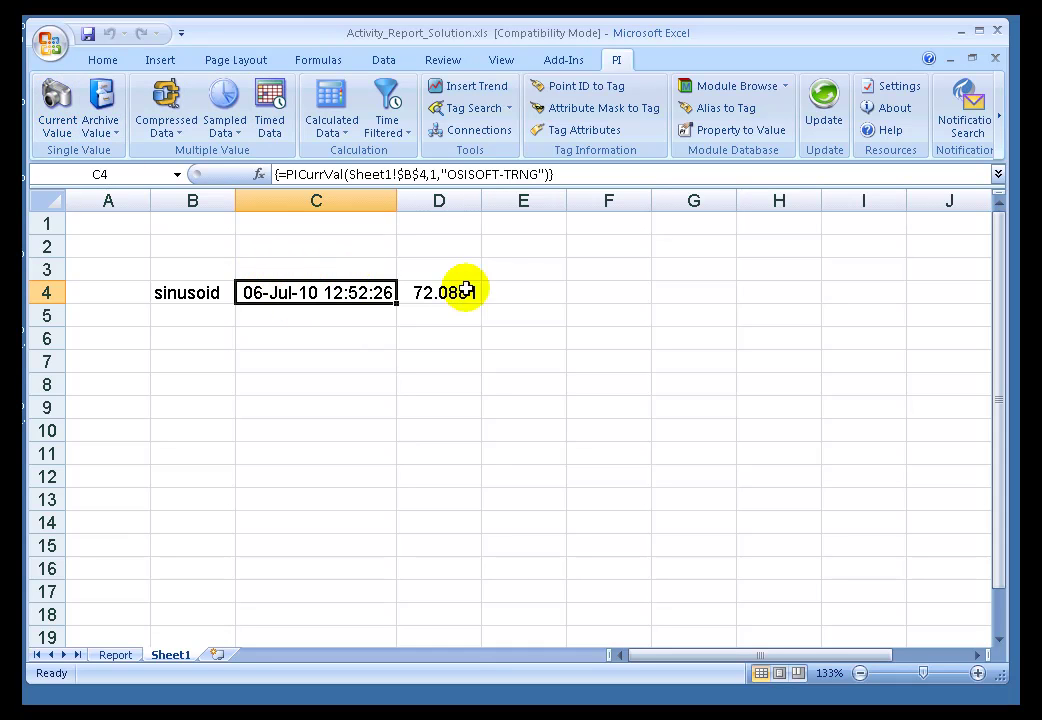
Step: Start a Timed Data query with output cell D5 and reference B5 as its tag name cell
click(431, 323)
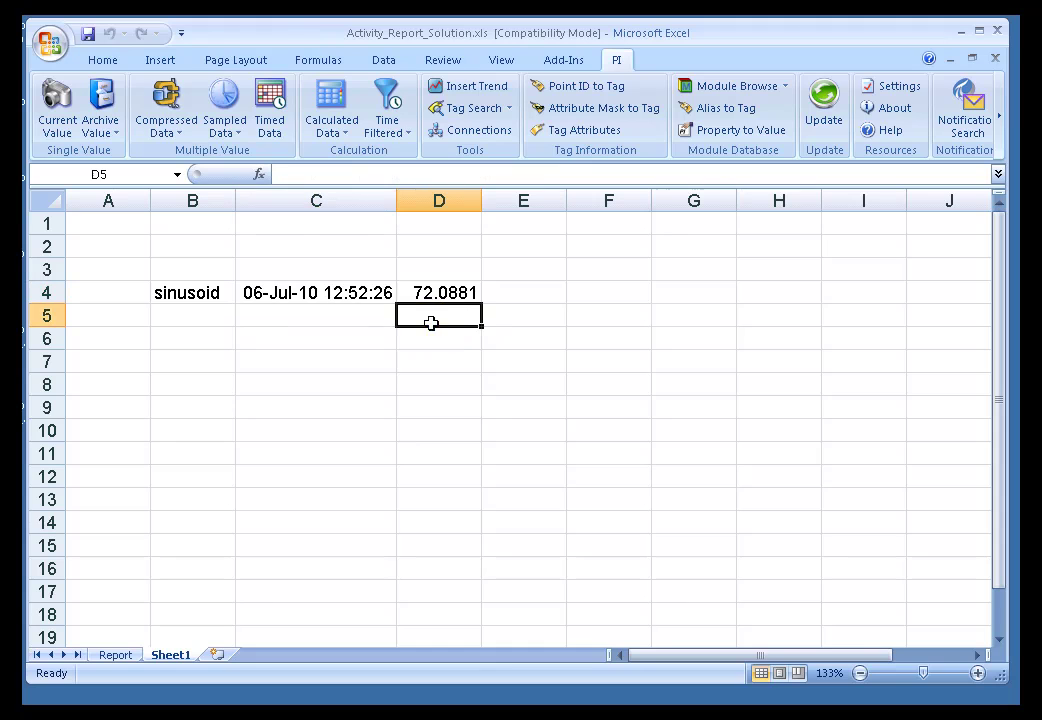
click(272, 106)
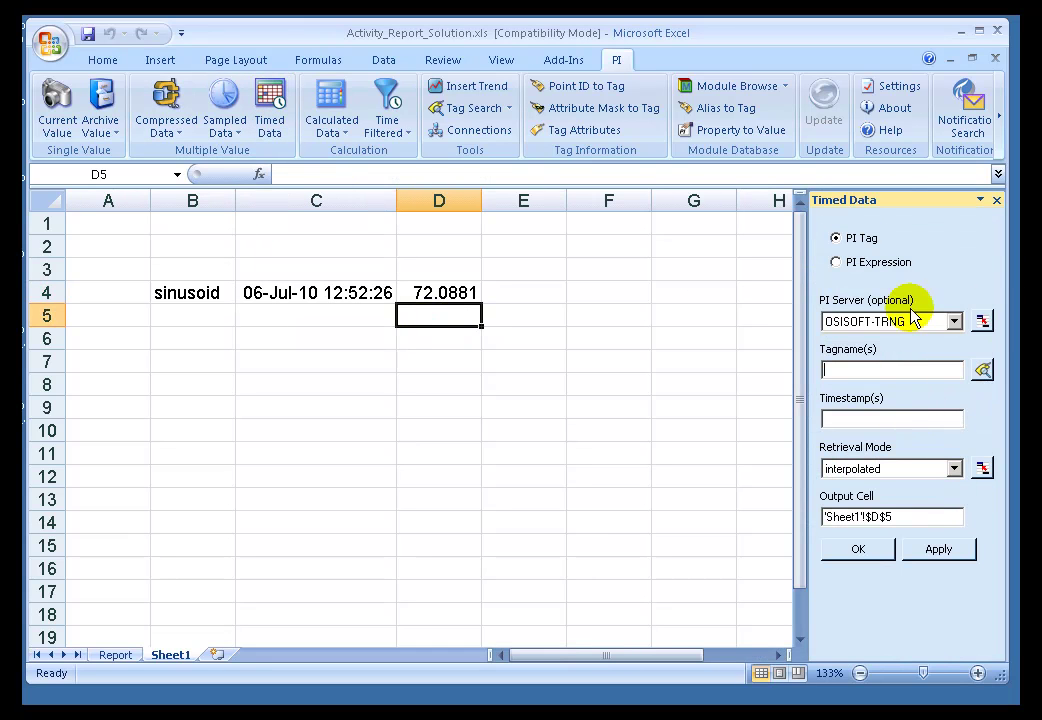
click(302, 318)
click(300, 338)
click(210, 318)
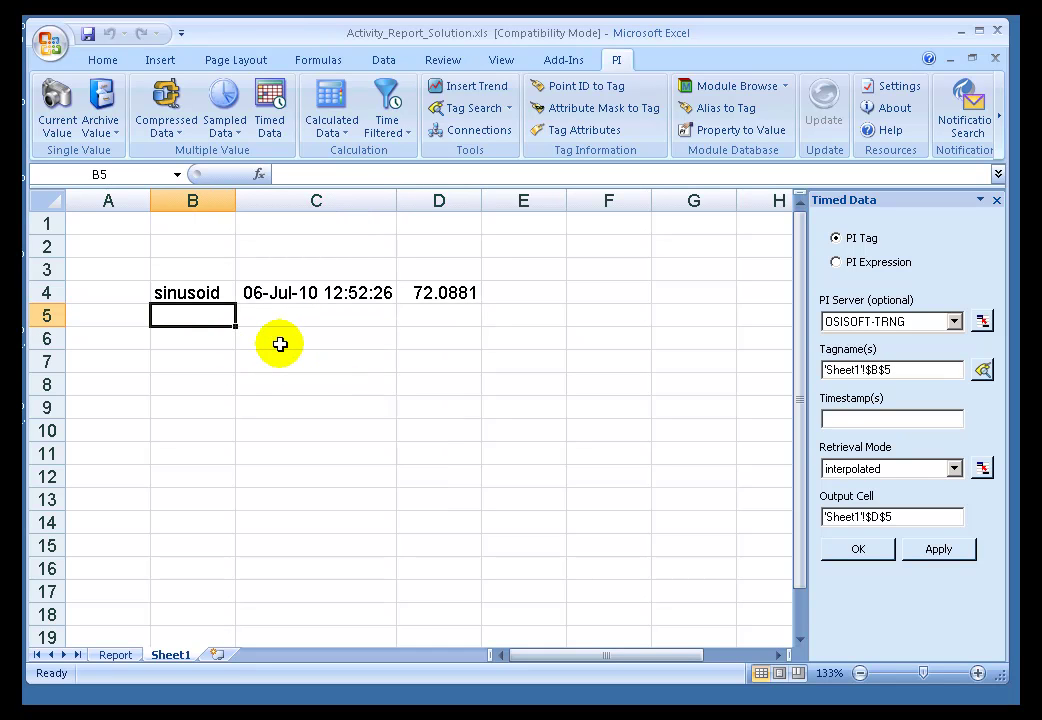
click(302, 292)
click(284, 317)
click(205, 312)
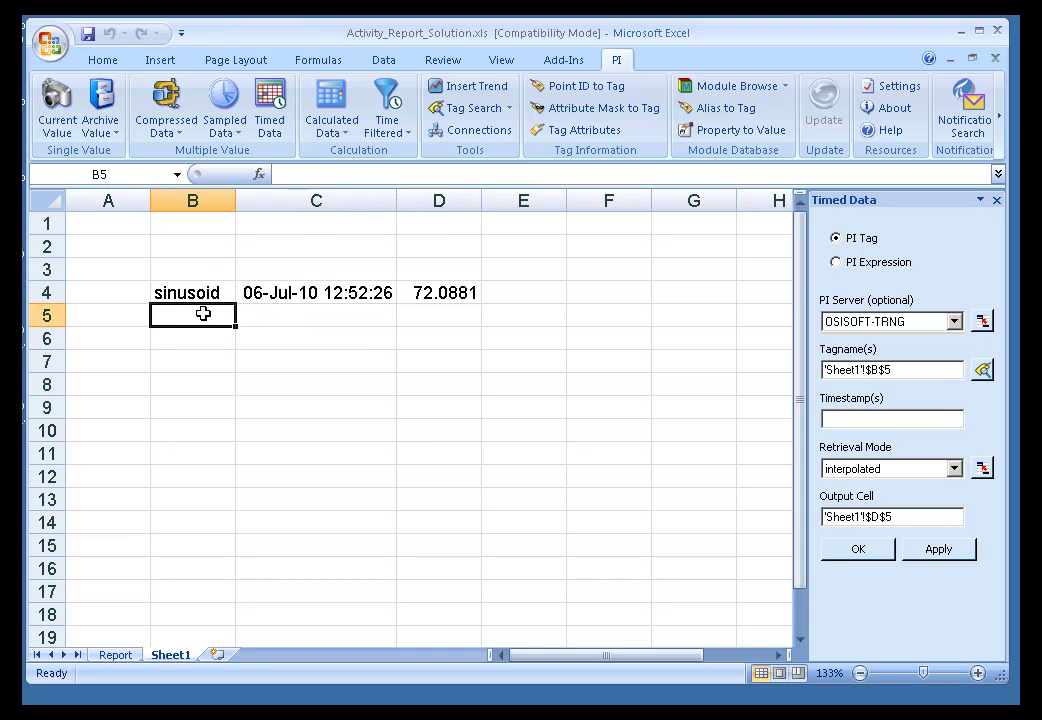
click(202, 272)
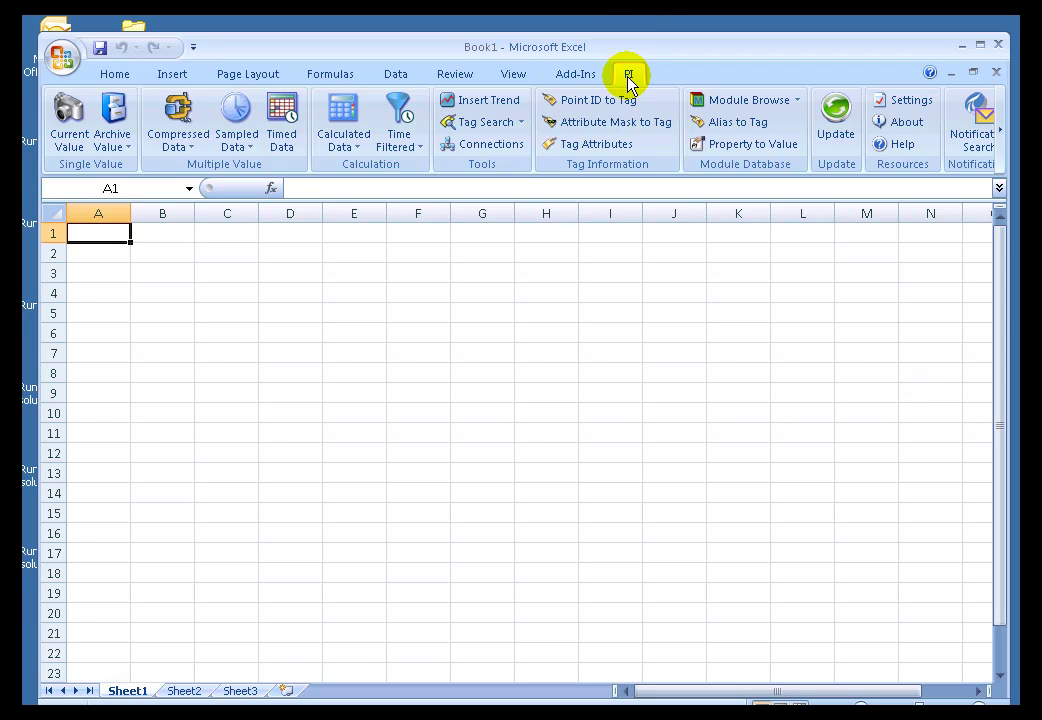
Step: Check the PI DataLink entry among Book1's COM add-ins, cancel the dialog, and view the PI commands
click(60, 58)
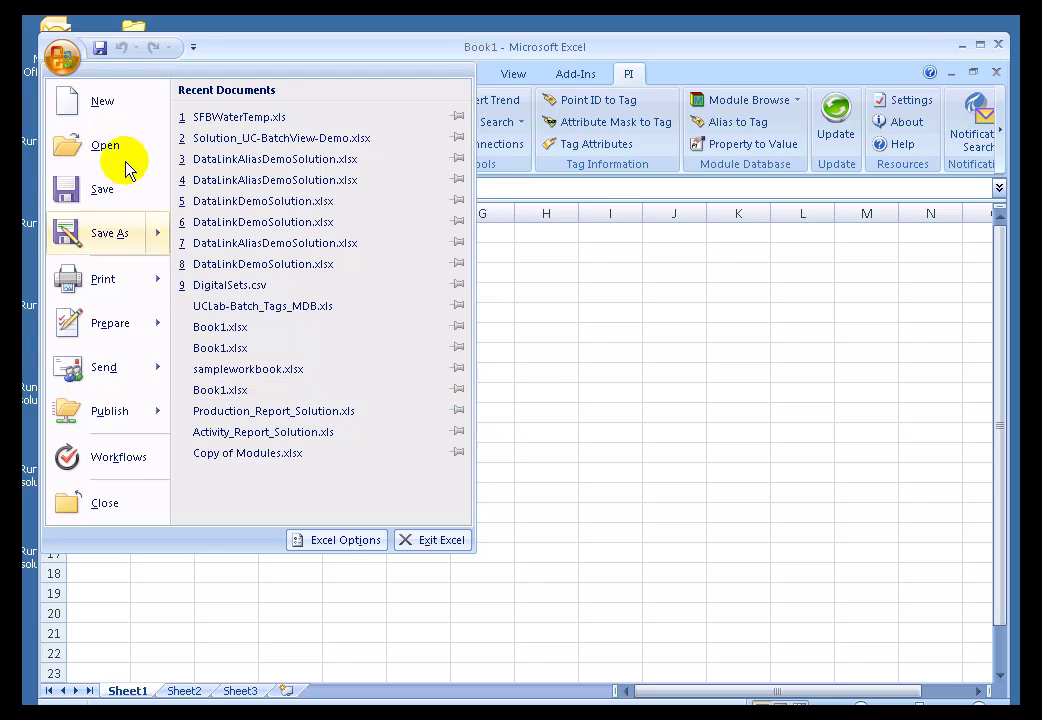
click(345, 540)
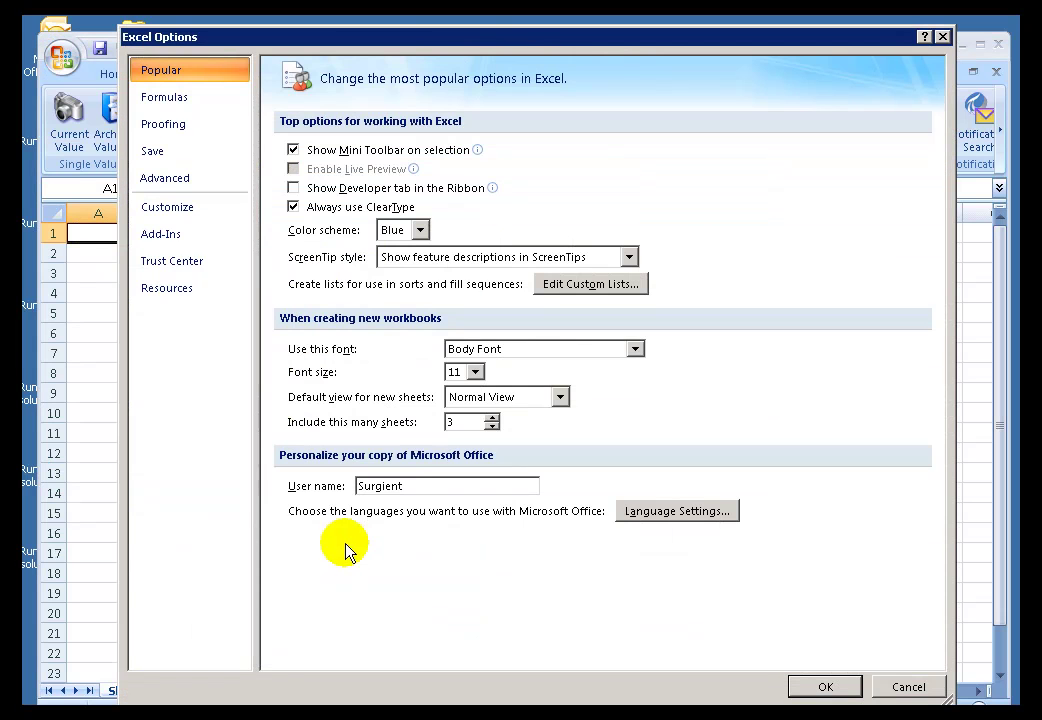
click(158, 237)
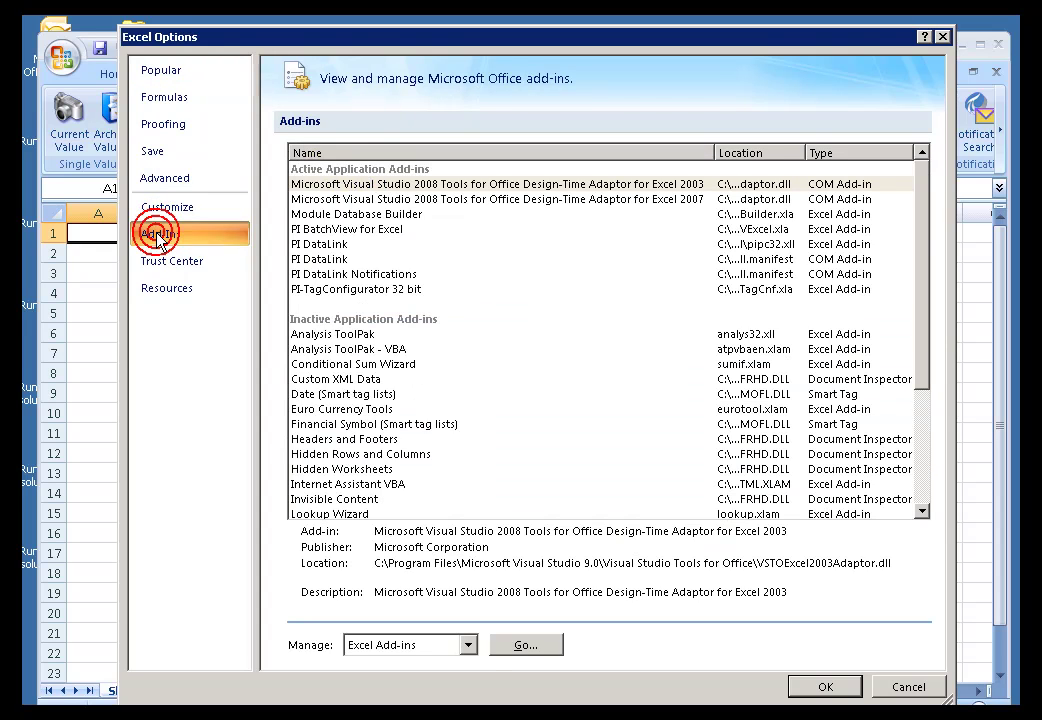
click(469, 647)
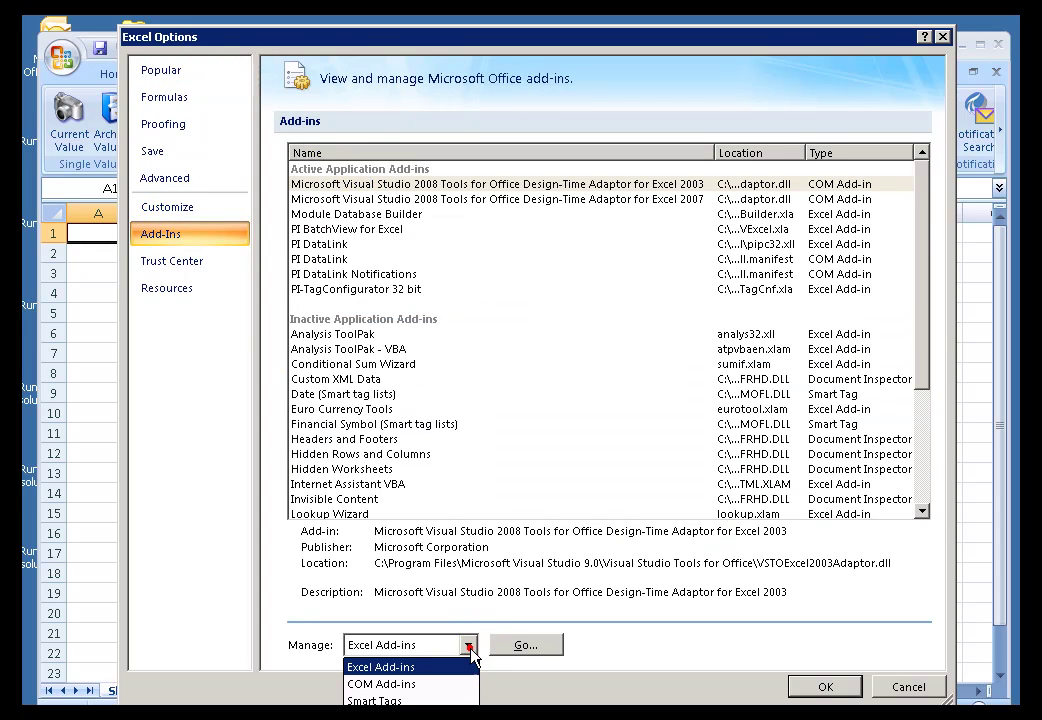
click(404, 685)
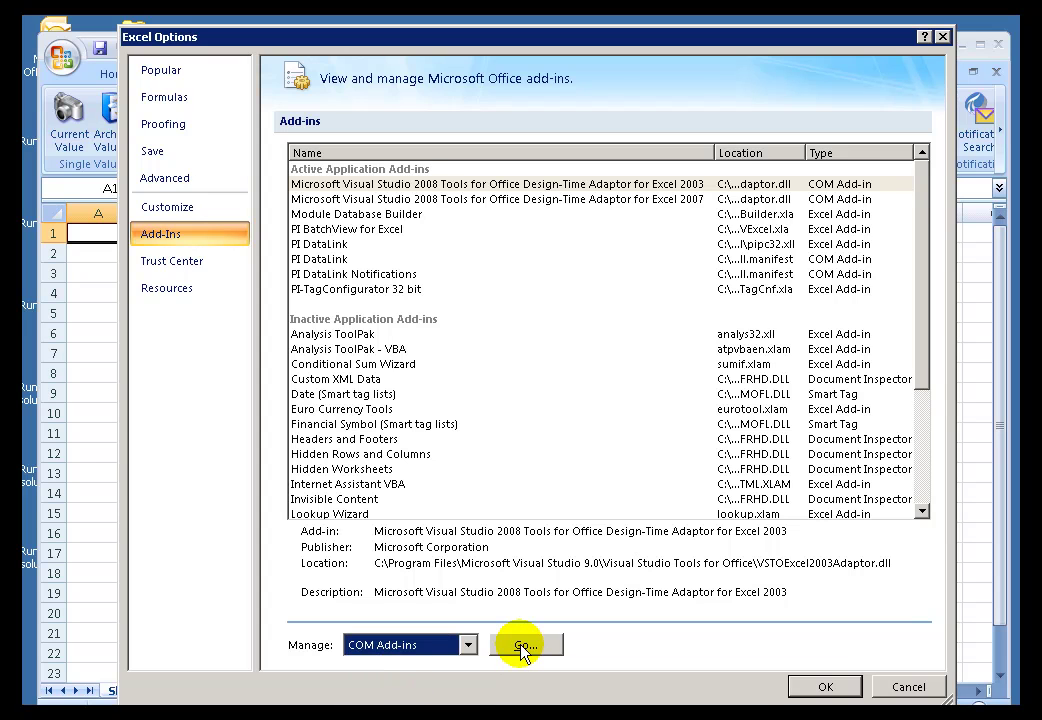
click(524, 646)
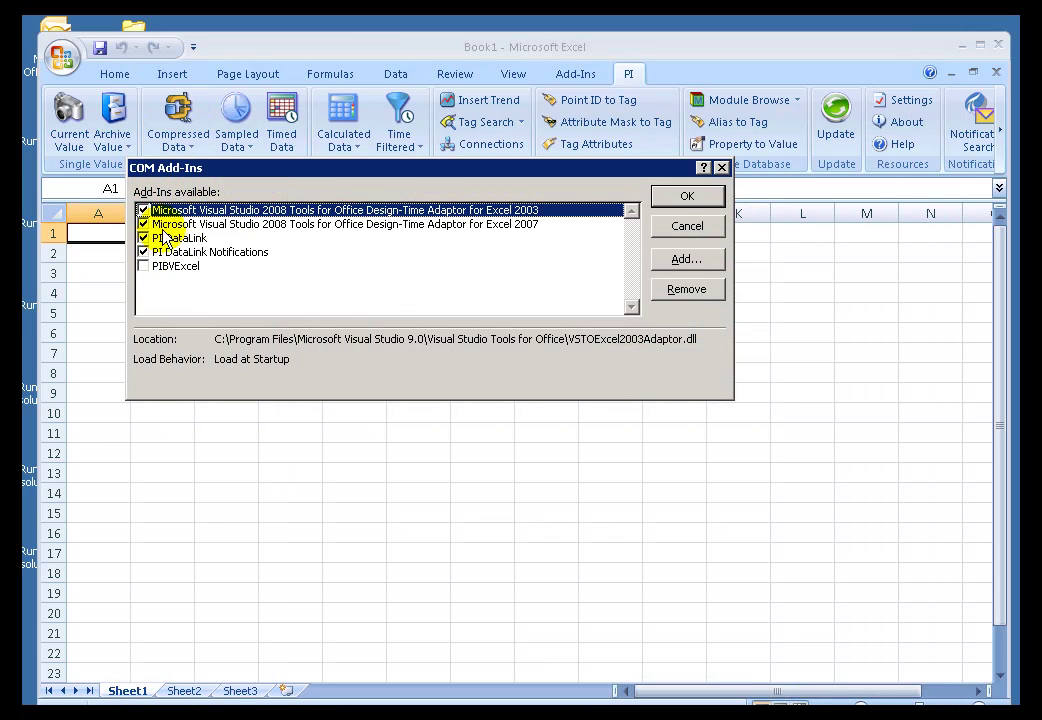
click(170, 240)
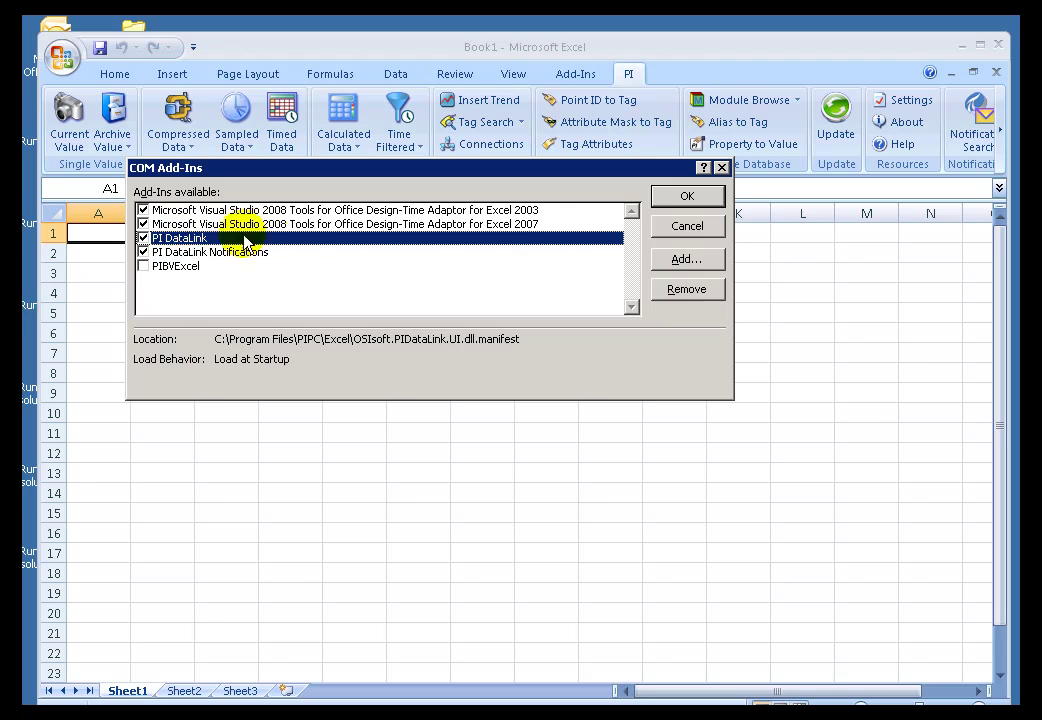
click(690, 229)
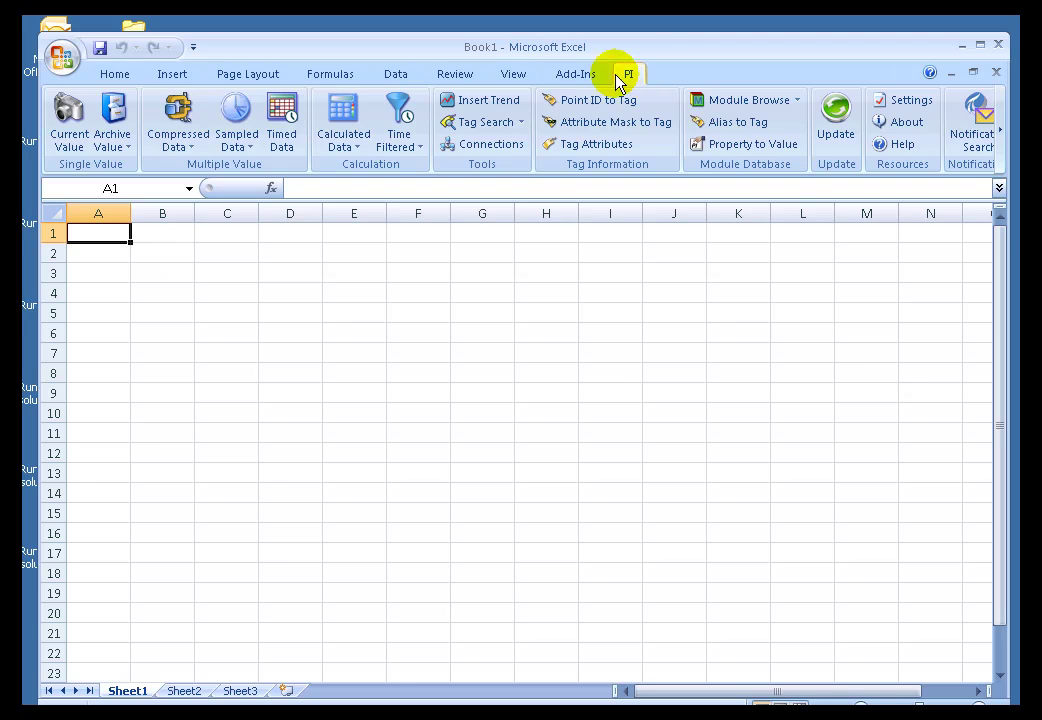
click(113, 80)
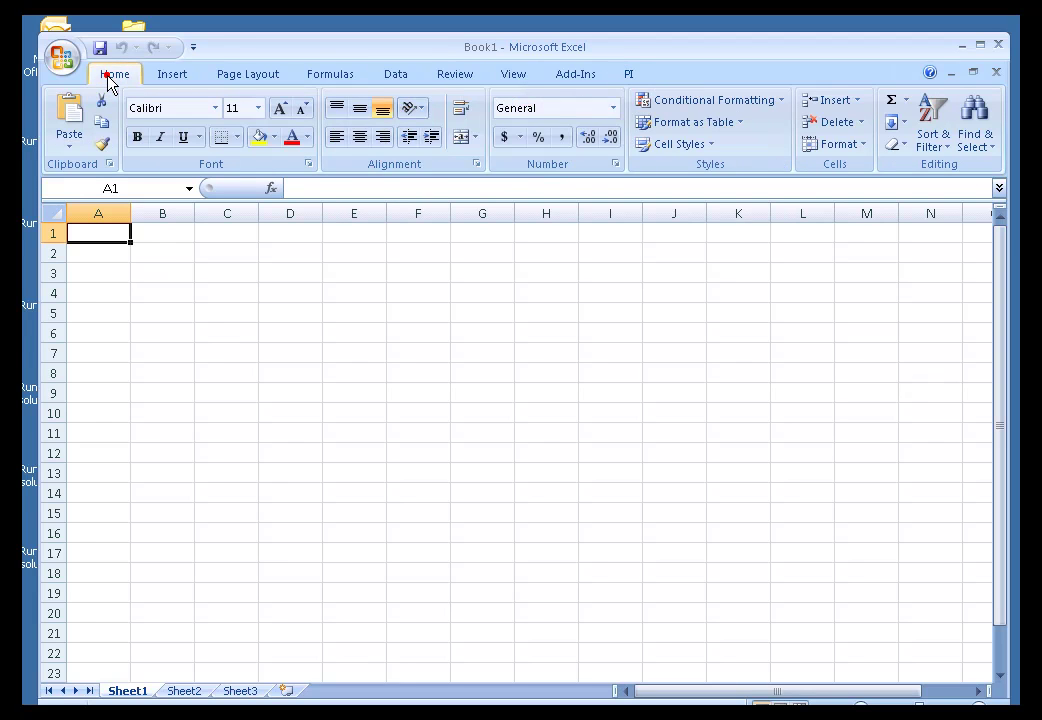
click(630, 78)
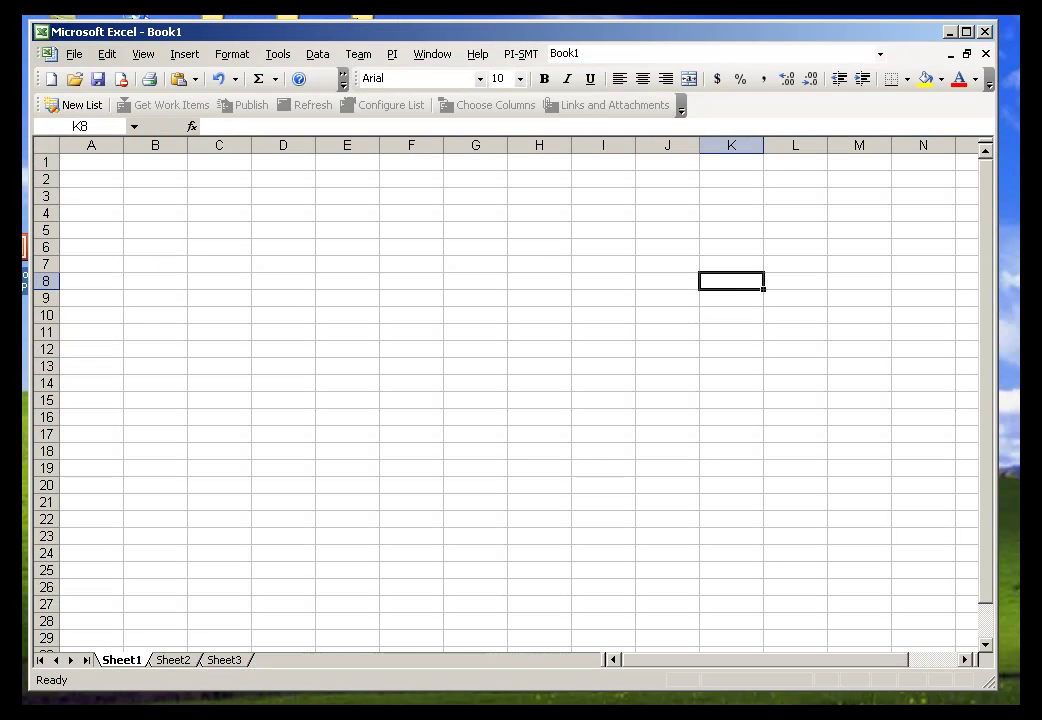
Step: Check the PI DataLink entry among the available add-ins and view the add-in file browser, cancelling both dialogs
click(405, 36)
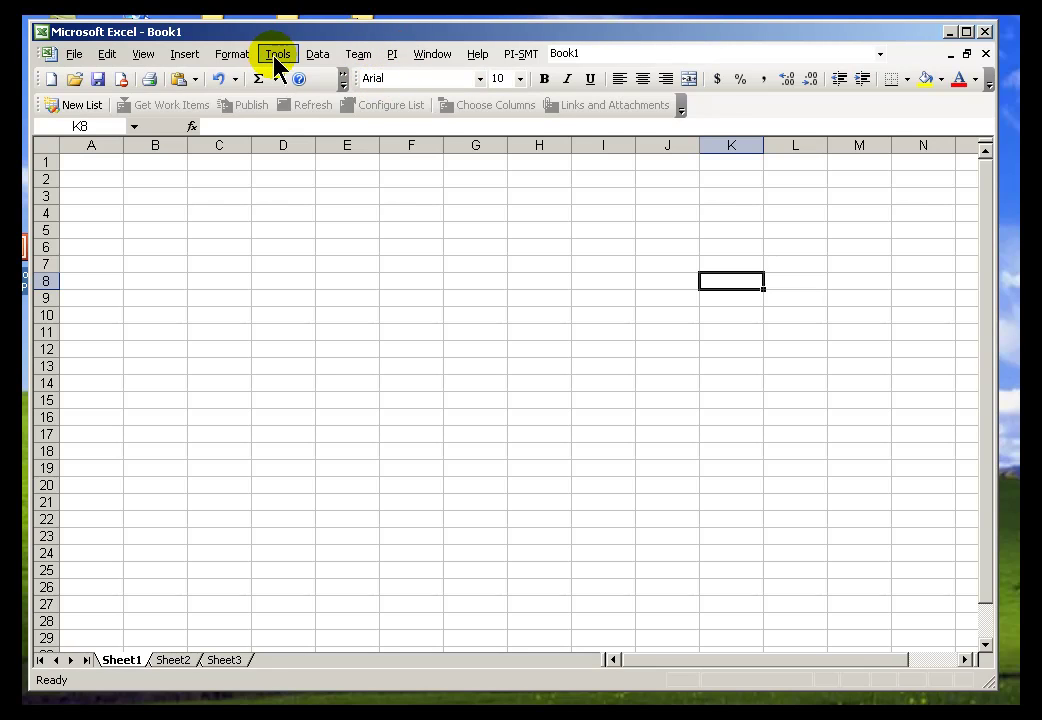
click(277, 56)
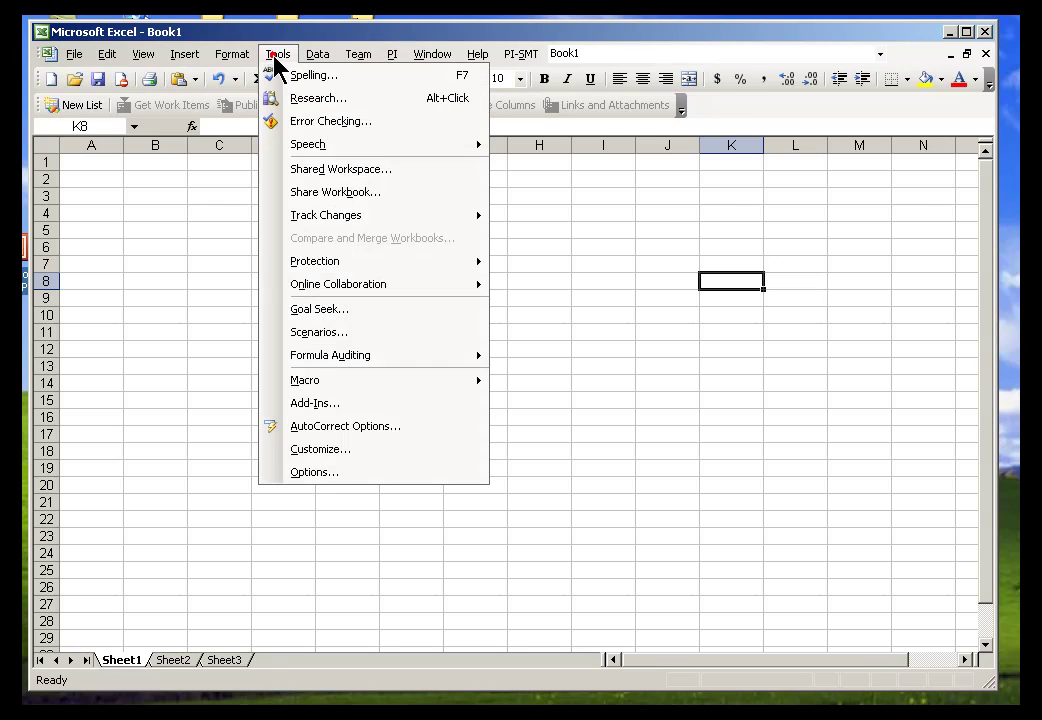
click(313, 405)
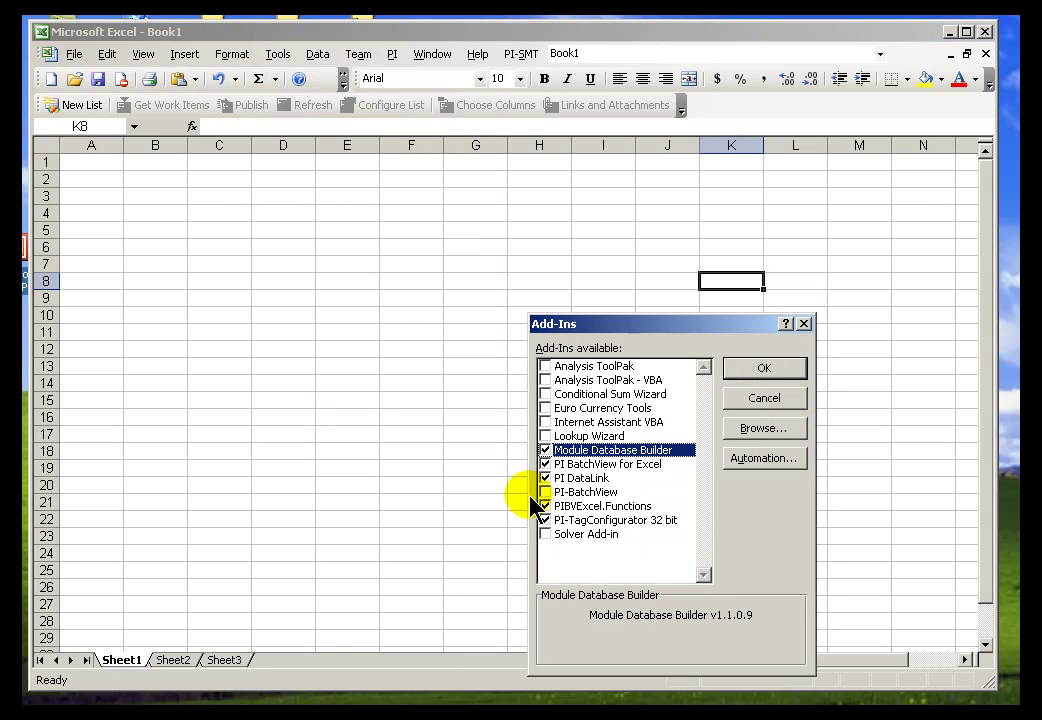
click(776, 432)
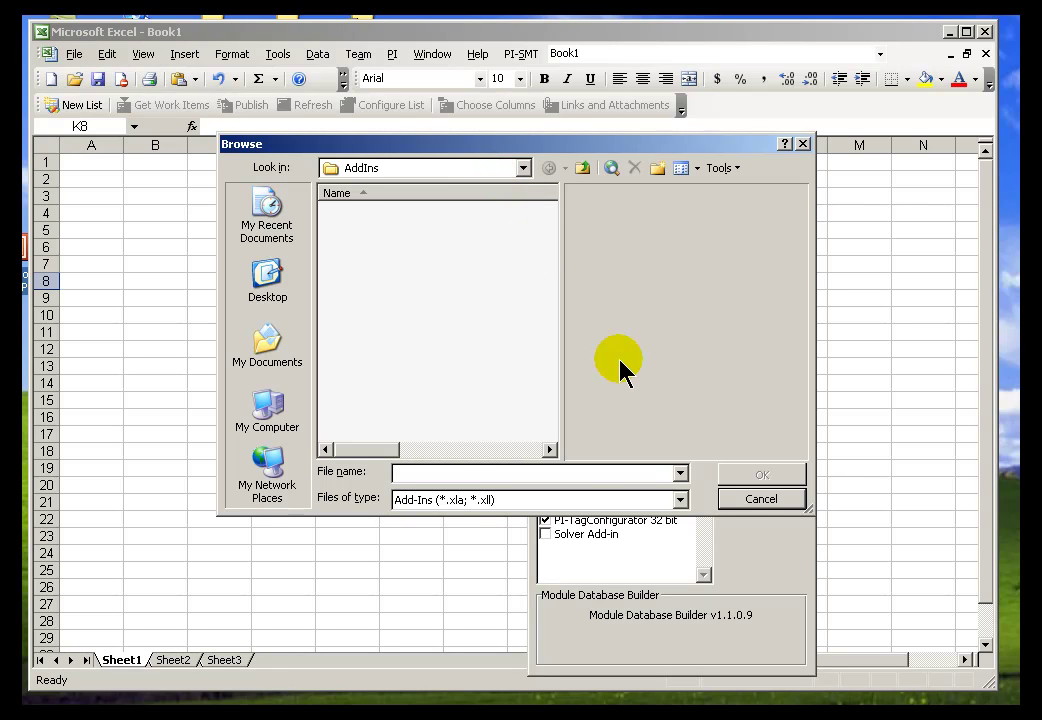
click(762, 499)
click(763, 400)
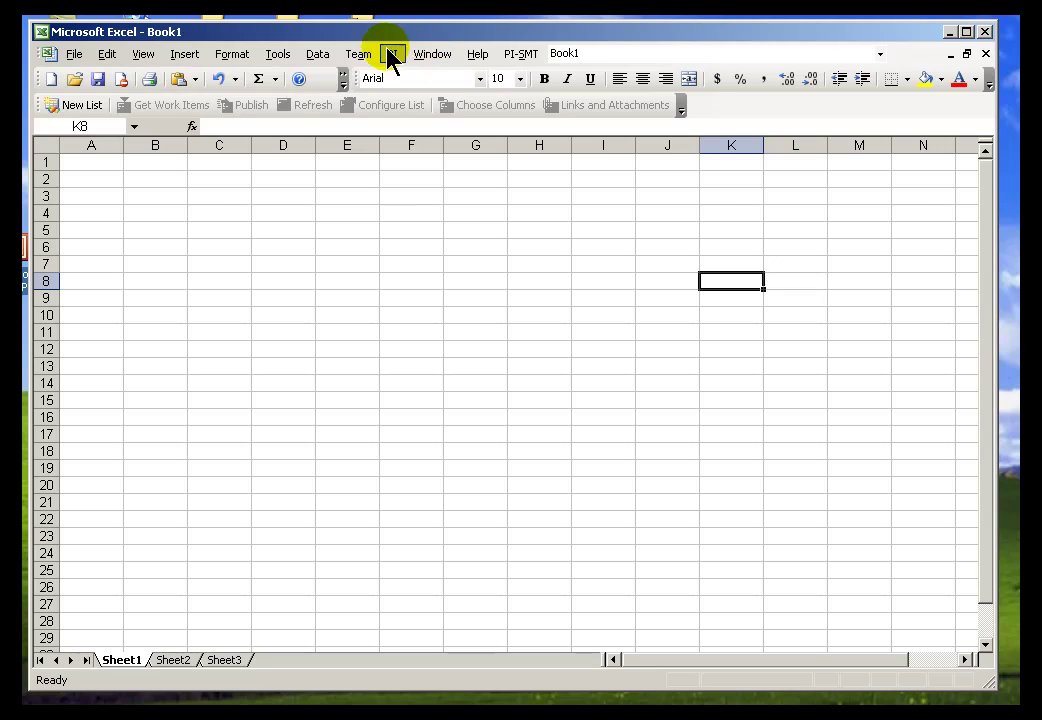
Step: Start browsing for an add-in file from the Add-Ins dialog and switch the location to Local Disk (C:)
click(282, 58)
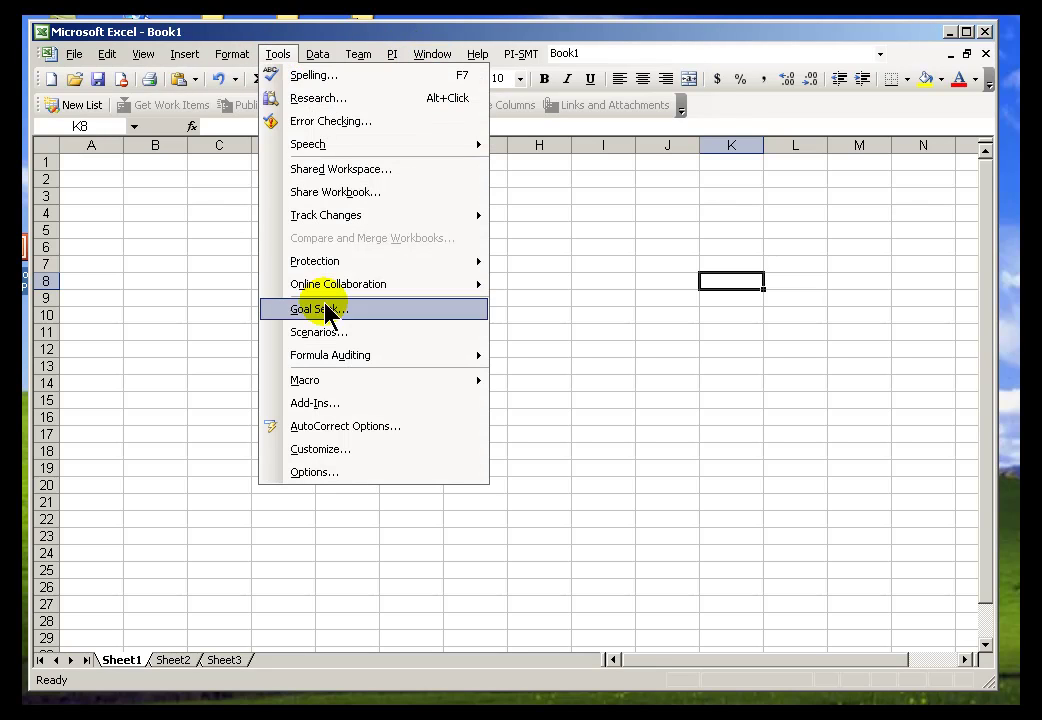
click(318, 405)
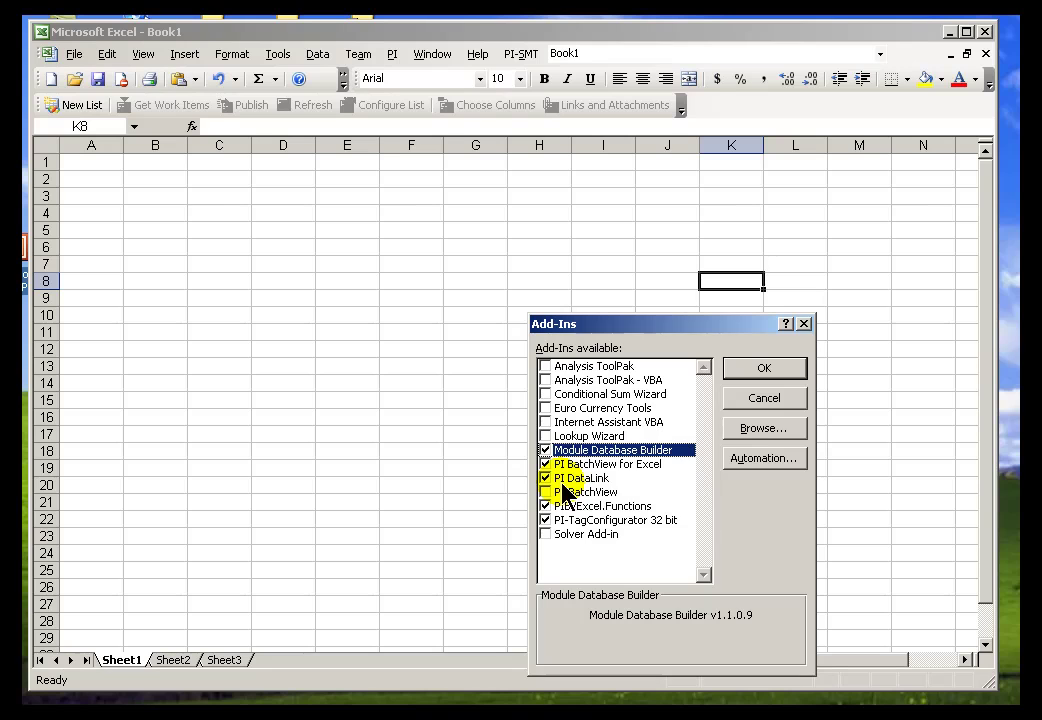
click(760, 432)
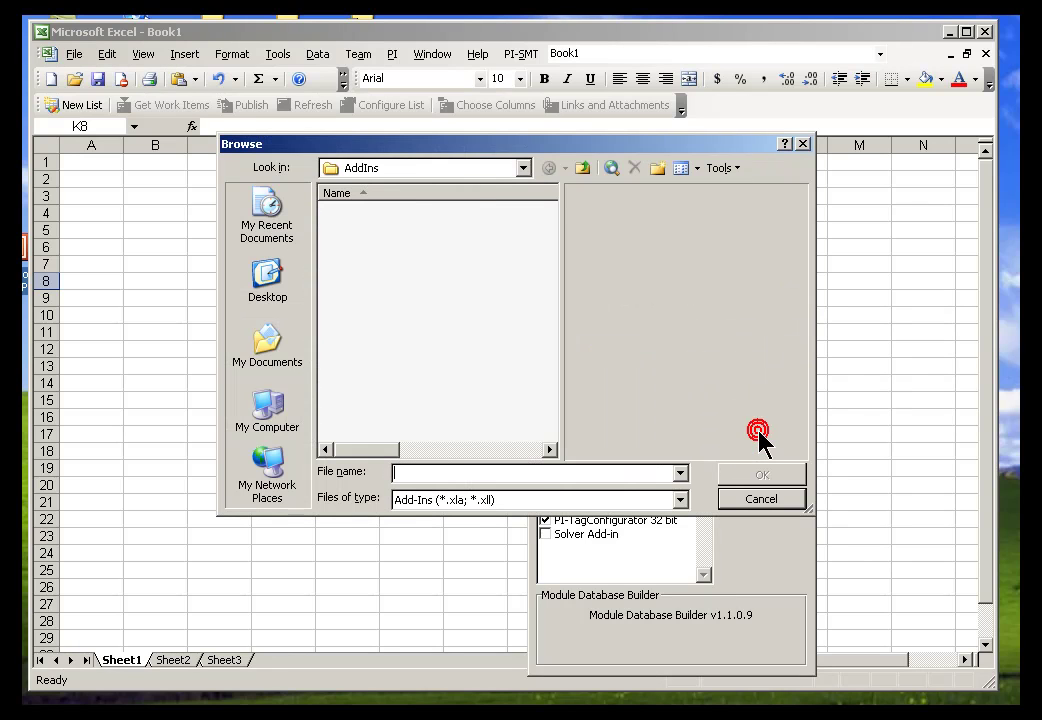
click(529, 168)
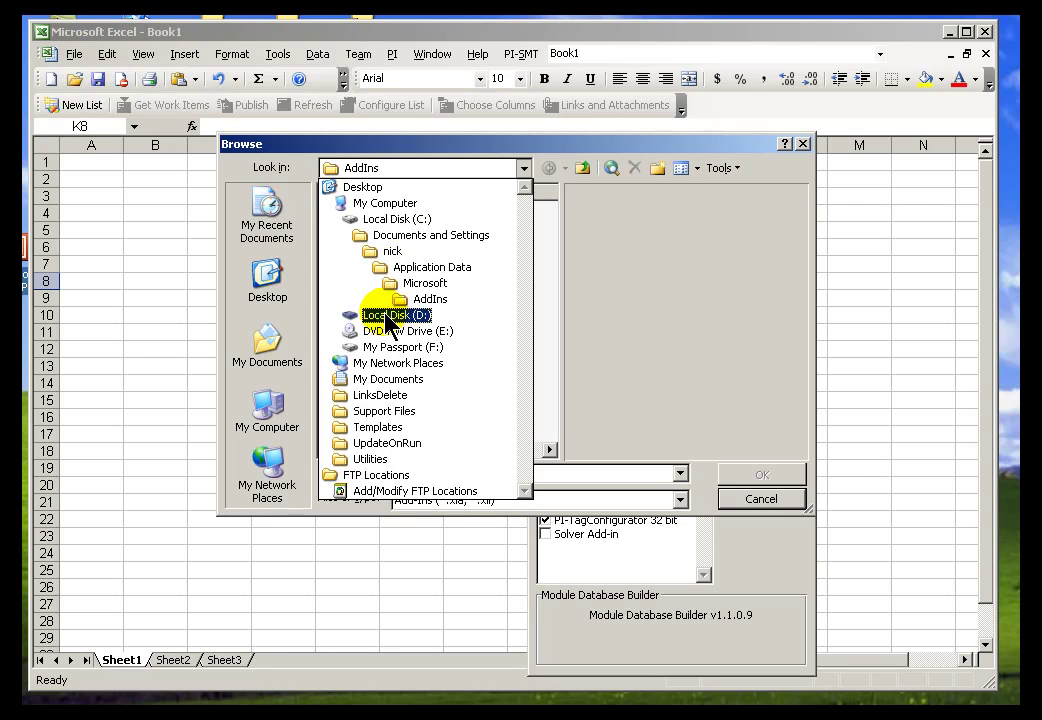
click(385, 220)
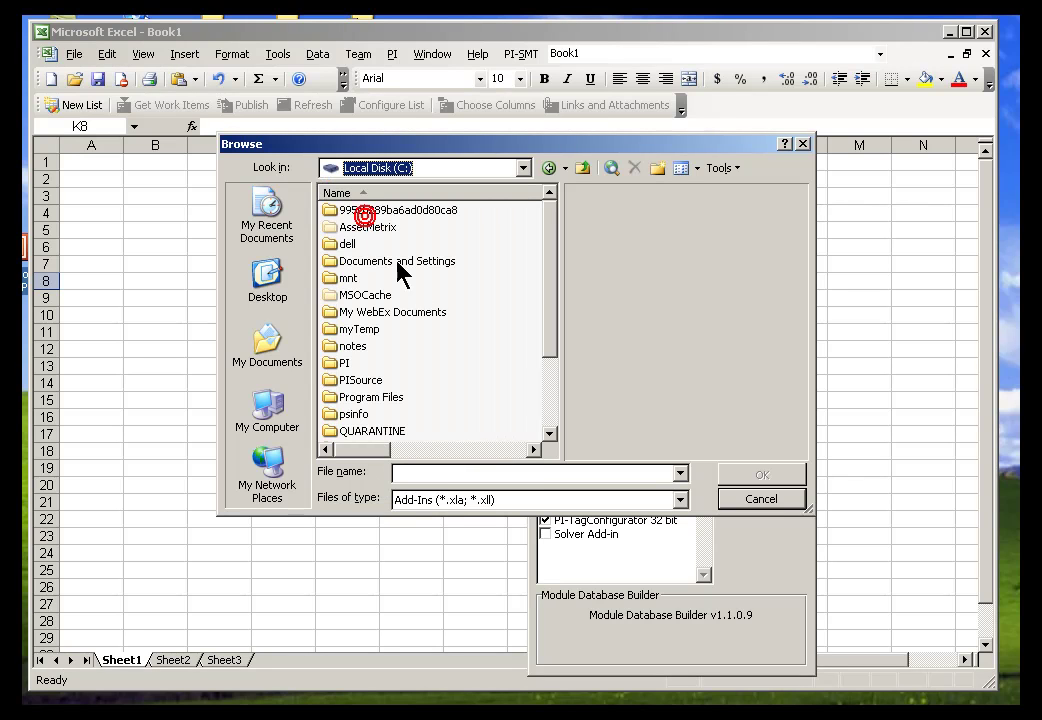
Step: Open the folder Program Files\PIPC\Excel on the C: drive and check its folder path
double_click(340, 398)
click(550, 425)
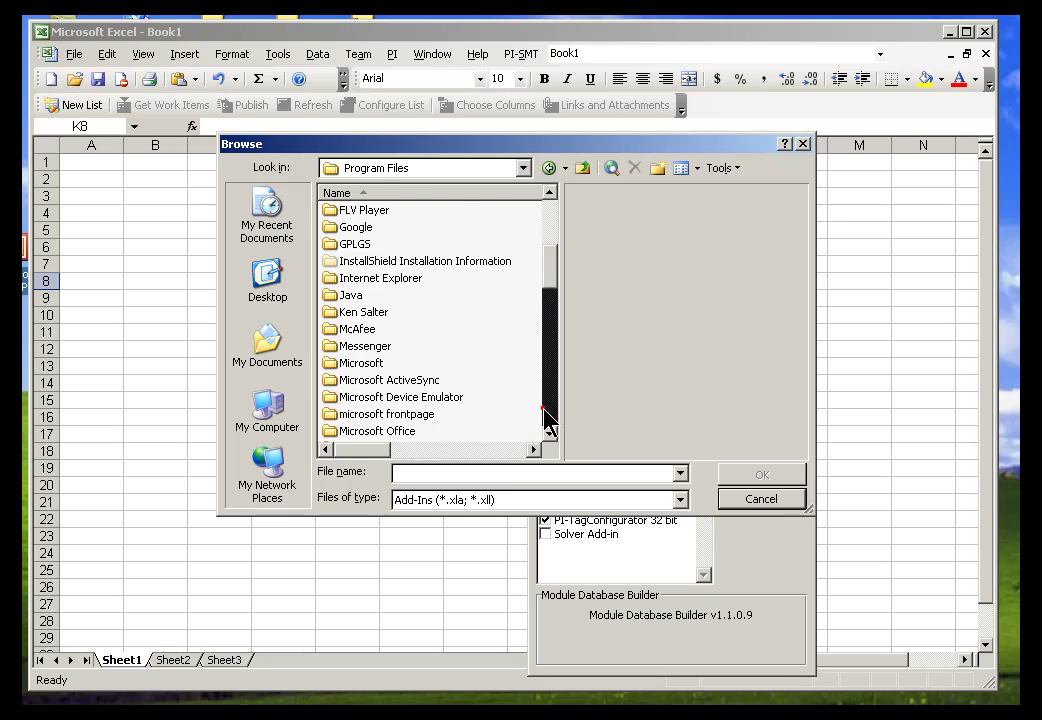
click(550, 425)
click(550, 423)
click(550, 422)
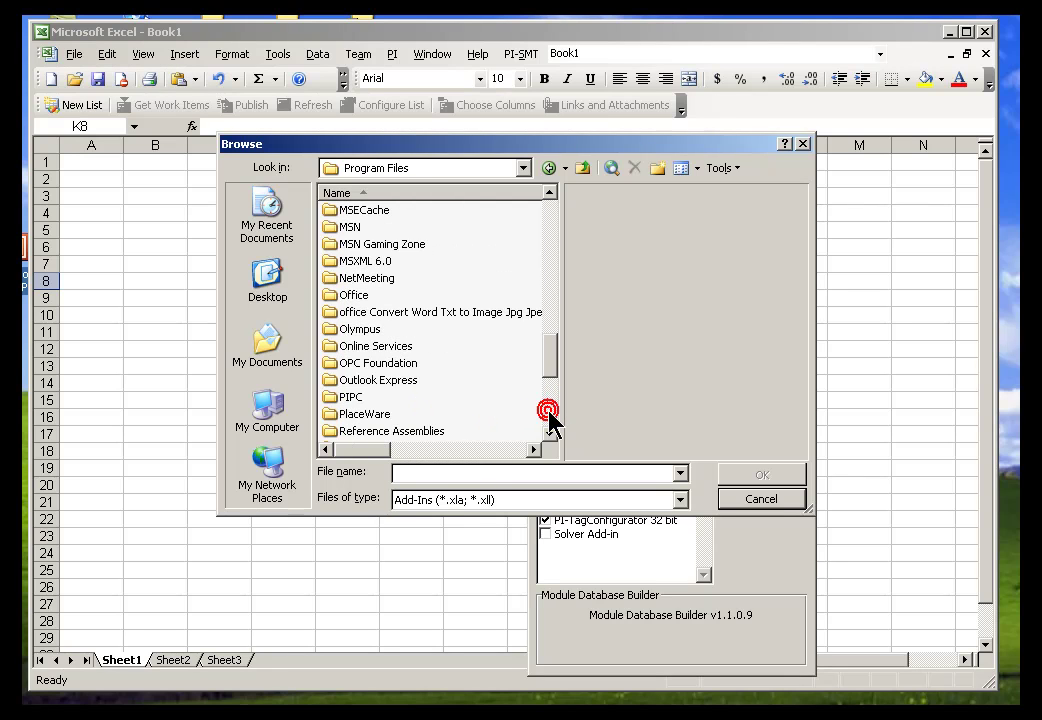
double_click(350, 398)
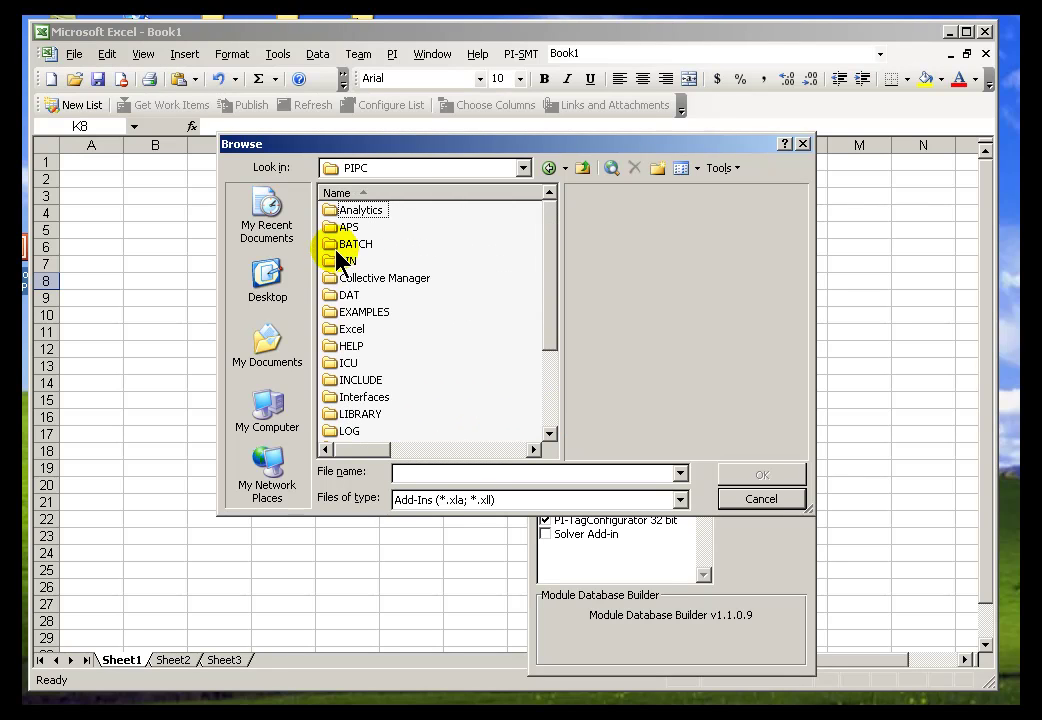
double_click(333, 328)
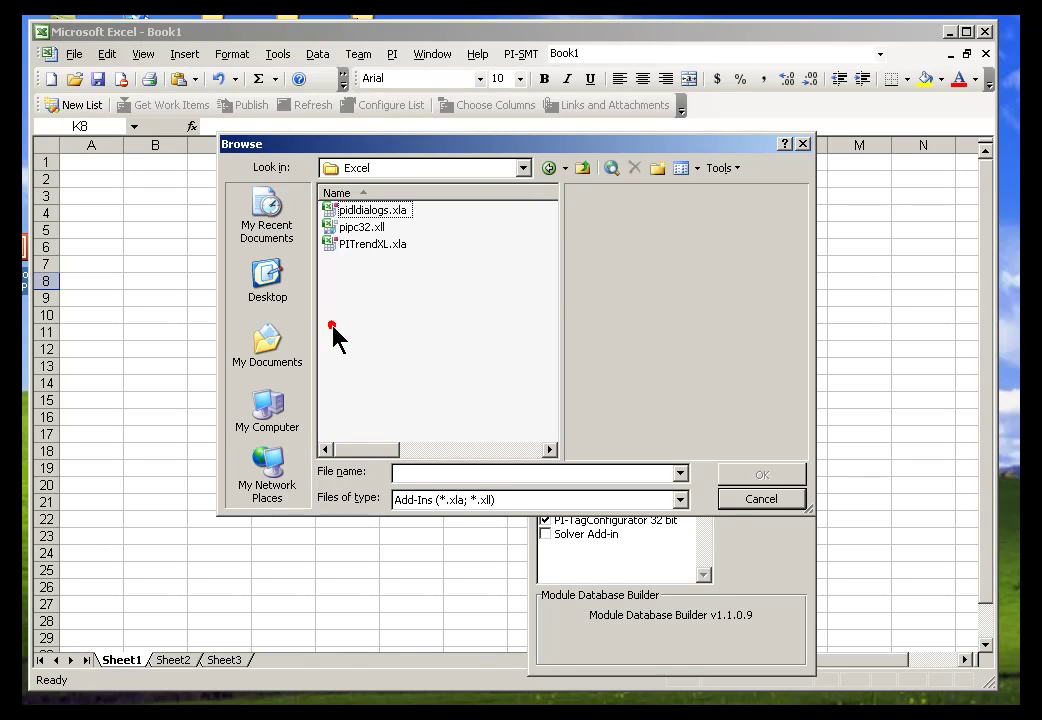
click(523, 167)
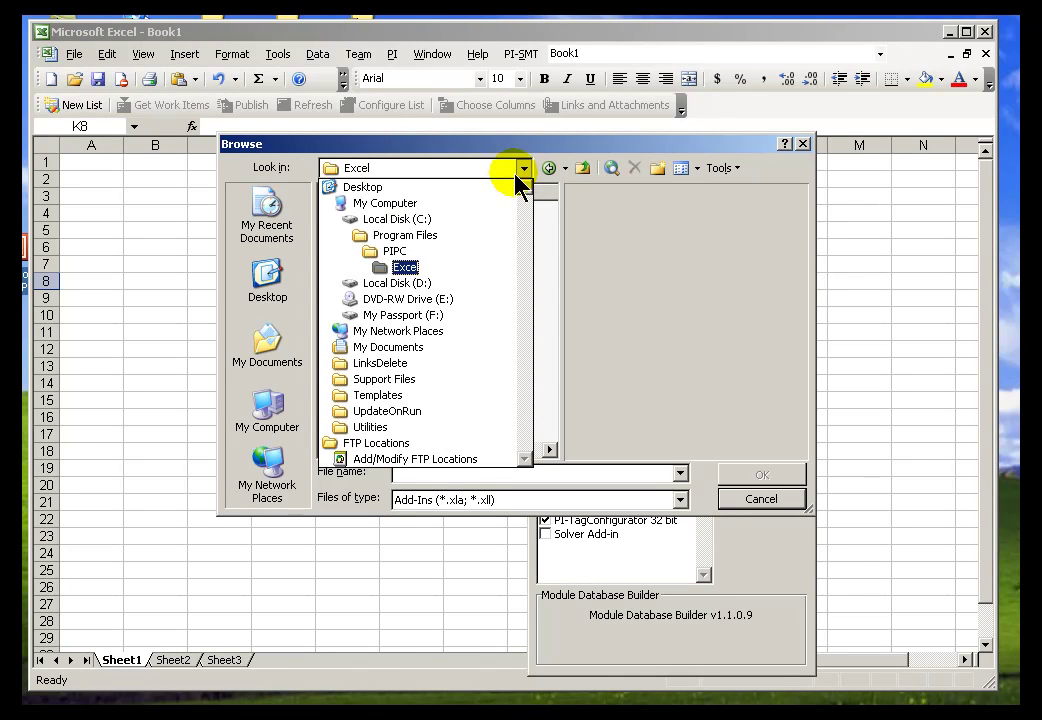
click(386, 272)
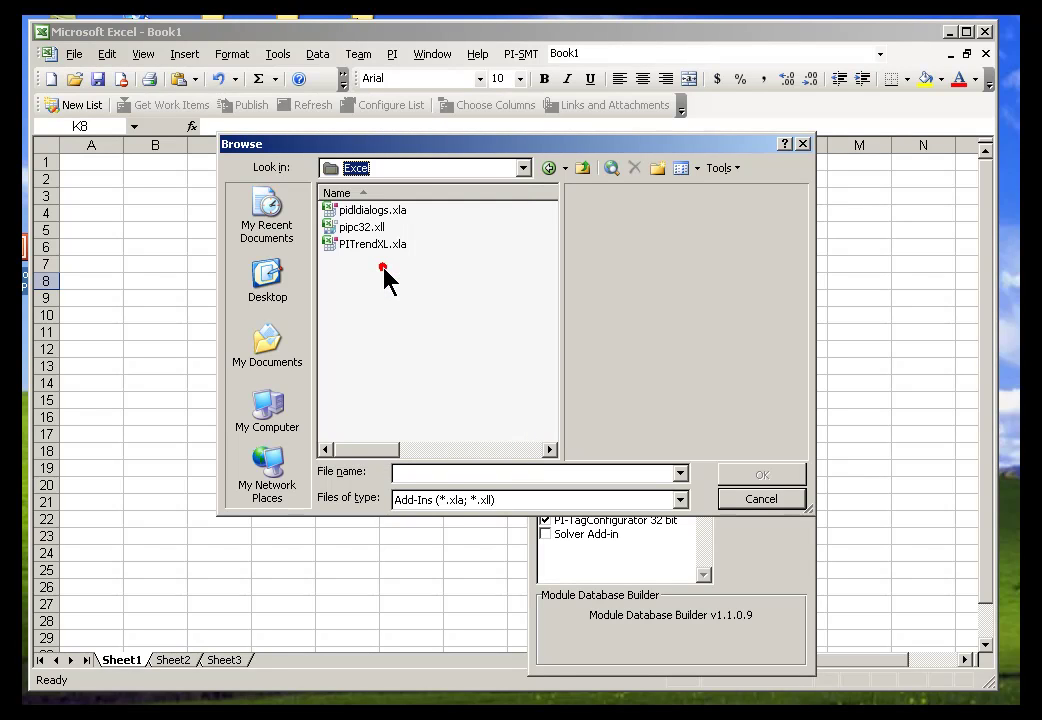
Step: Load the add-in file pipc32.xll, replacing the existing file, and apply the add-in selection
click(356, 227)
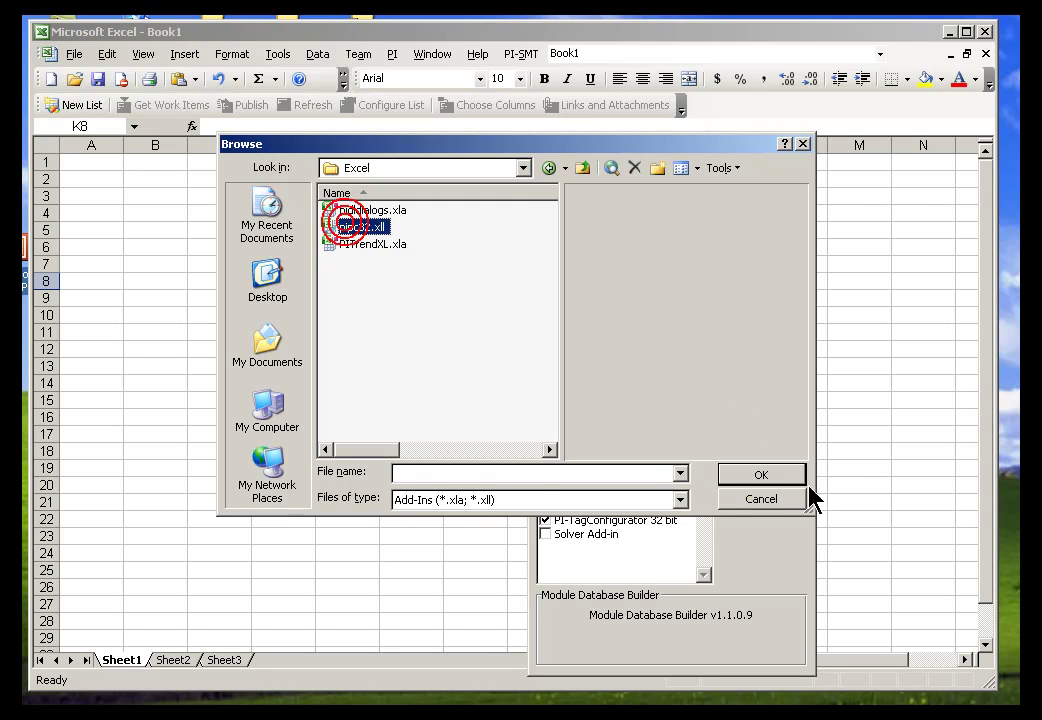
click(762, 475)
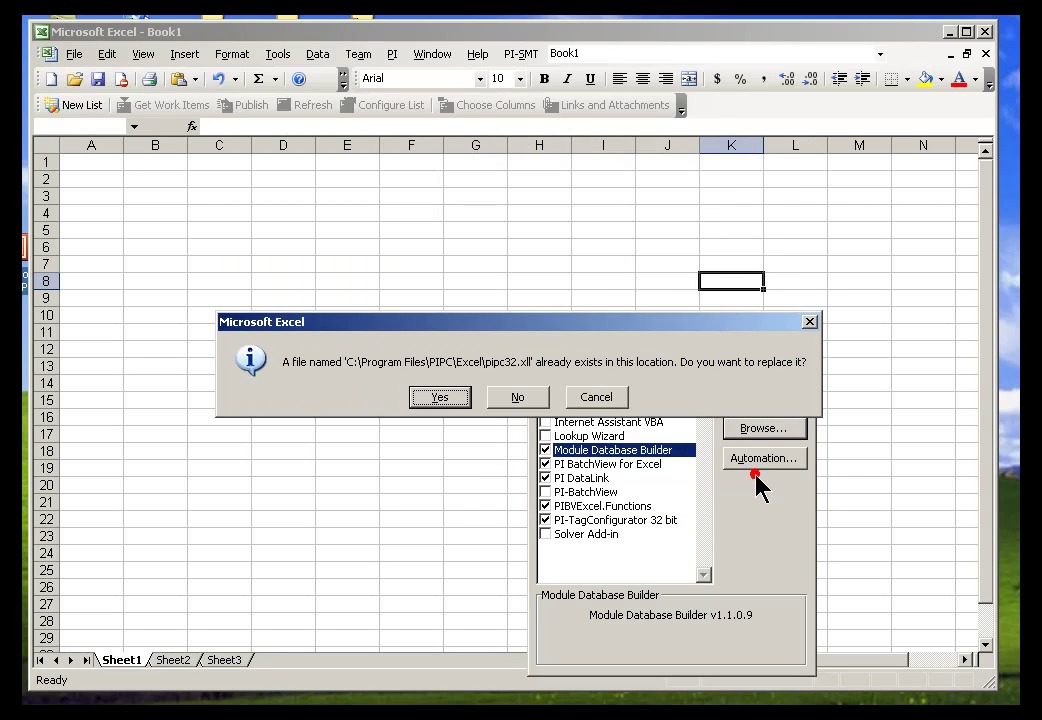
click(441, 398)
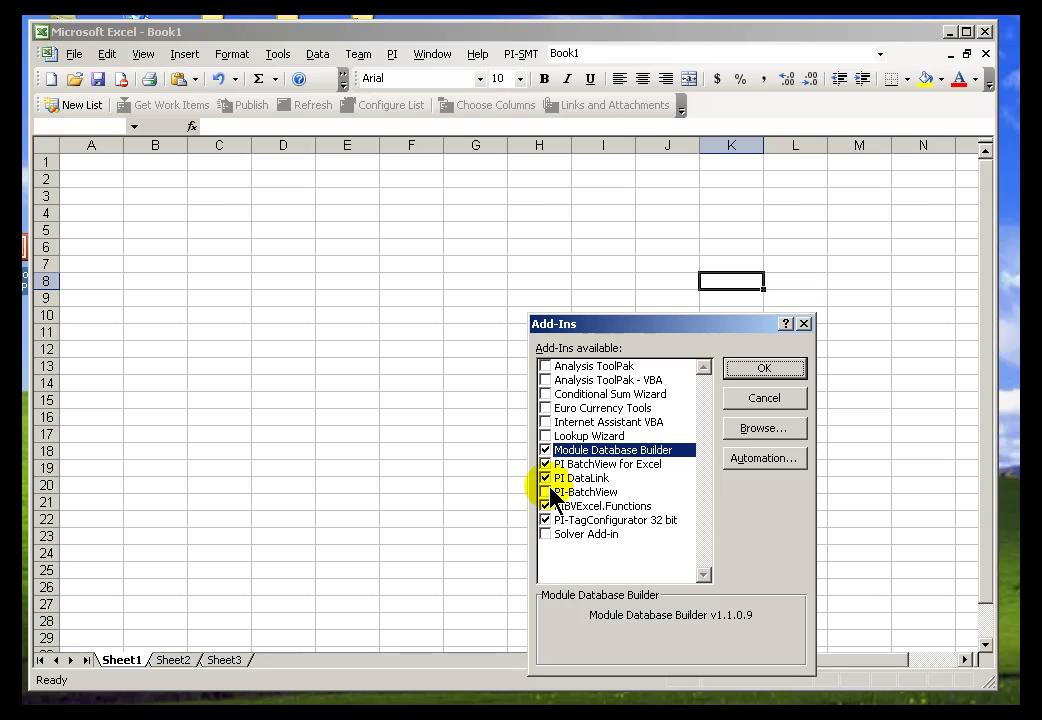
click(767, 368)
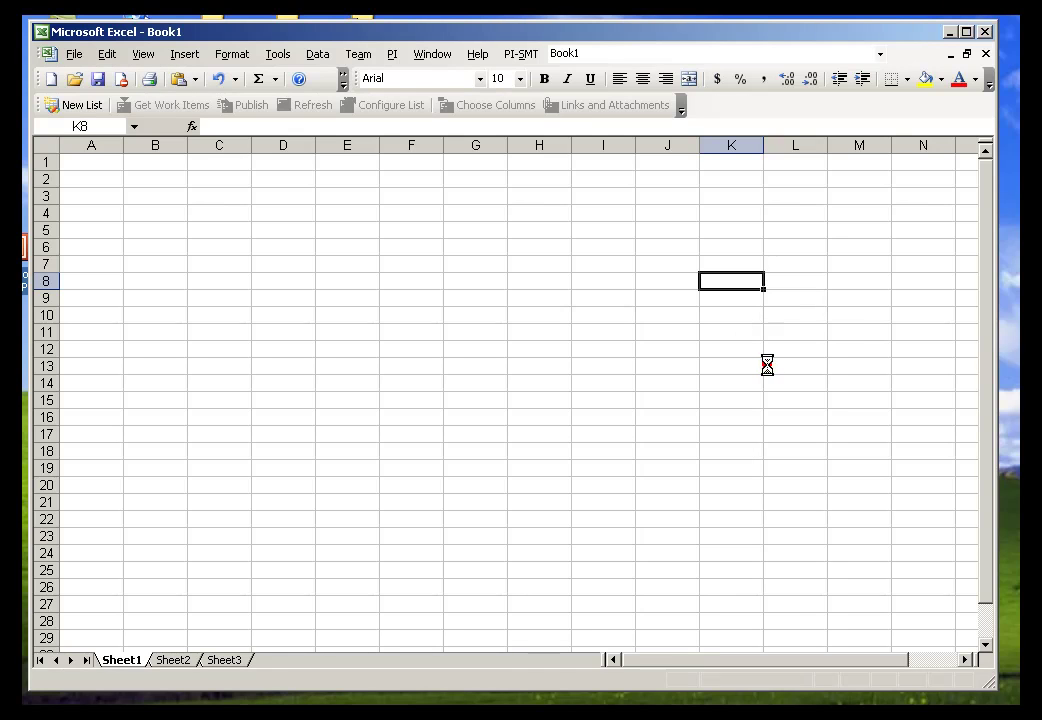
Step: View the PI commands in this workbook, then in the blank Book1 of the newer Excel version
click(393, 54)
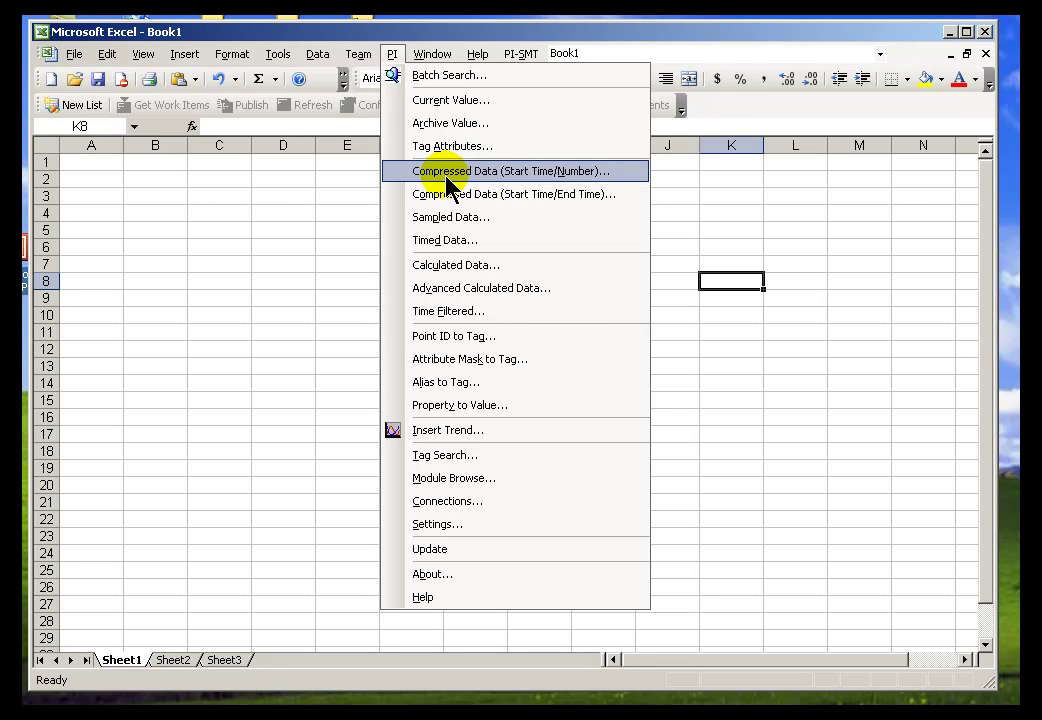
click(623, 30)
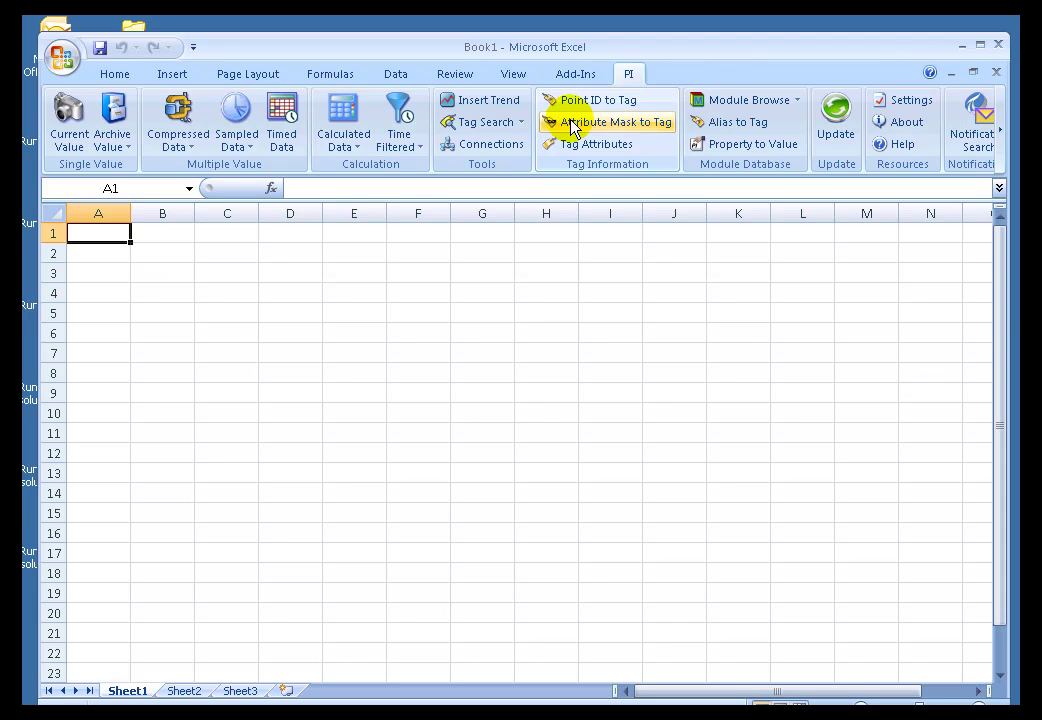
click(634, 49)
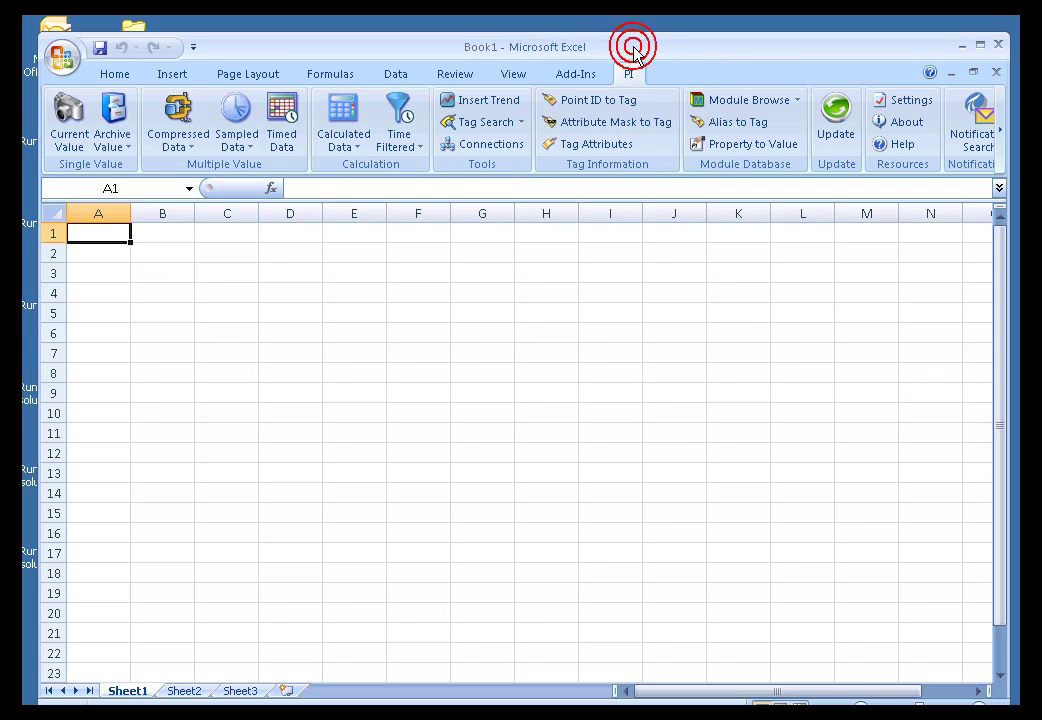